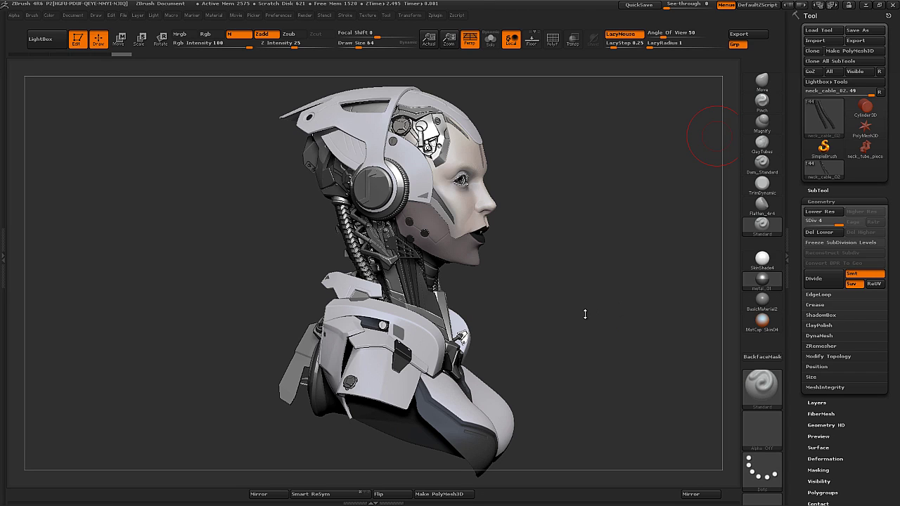
Examine the neck area of the bust up close and isolate the neck cables subtool to inspect their repeating segments.
{"action": "left_click_drag", "start_coordinate": [583, 251], "coordinate": [505, 298]}
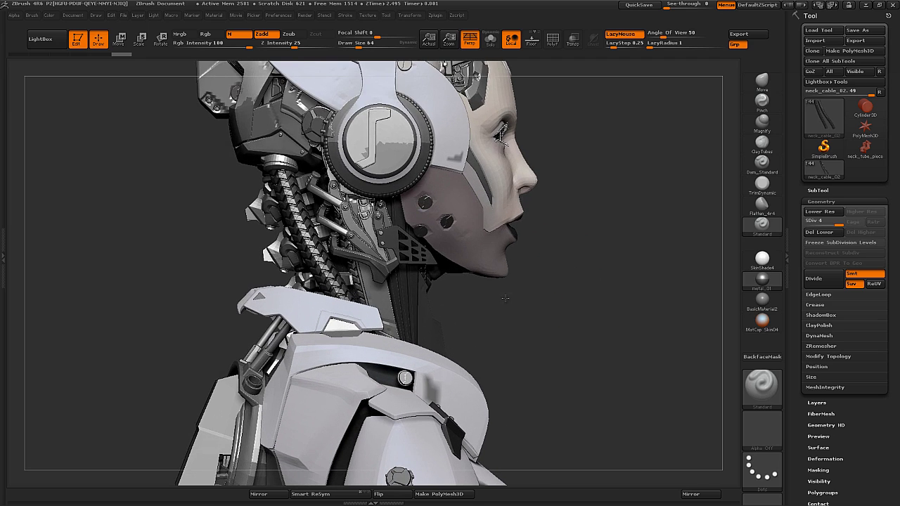
{"action": "left_click", "coordinate": [490, 39]}
{"action": "mouse_move", "coordinate": [512, 213]}
{"action": "left_mouse_down"}
{"action": "mouse_move", "coordinate": [540, 205]}
{"action": "mouse_move", "coordinate": [482, 212]}
{"action": "mouse_move", "coordinate": [506, 209]}
{"action": "mouse_move", "coordinate": [531, 223]}
{"action": "mouse_move", "coordinate": [569, 217]}
{"action": "mouse_move", "coordinate": [512, 239]}
{"action": "mouse_move", "coordinate": [539, 253]}
{"action": "mouse_move", "coordinate": [547, 250]}
{"action": "mouse_move", "coordinate": [510, 225]}
{"action": "mouse_move", "coordinate": [526, 233]}
{"action": "mouse_move", "coordinate": [521, 213]}
{"action": "left_mouse_up"}
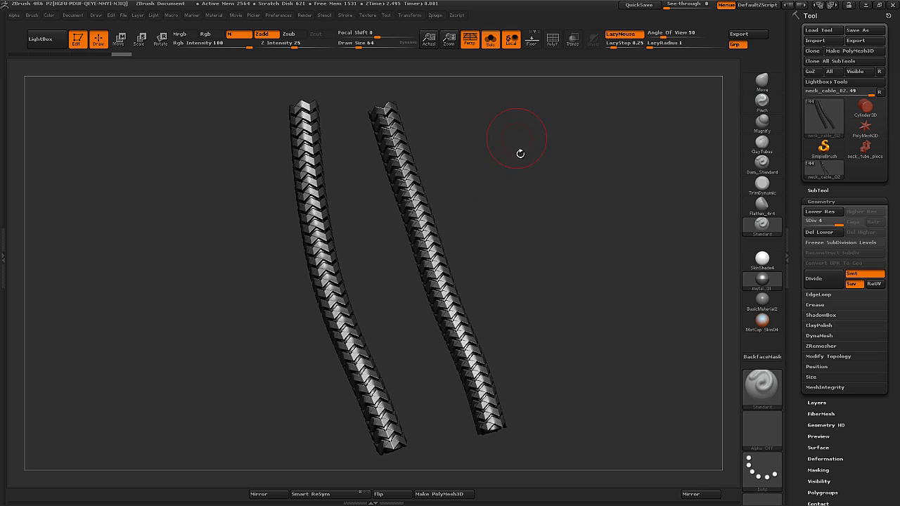
Switch to 3ds Max and select the neck tube piece, ready to move it.
{"action": "key", "text": "alt+Tab"}
{"action": "left_click", "coordinate": [397, 227]}
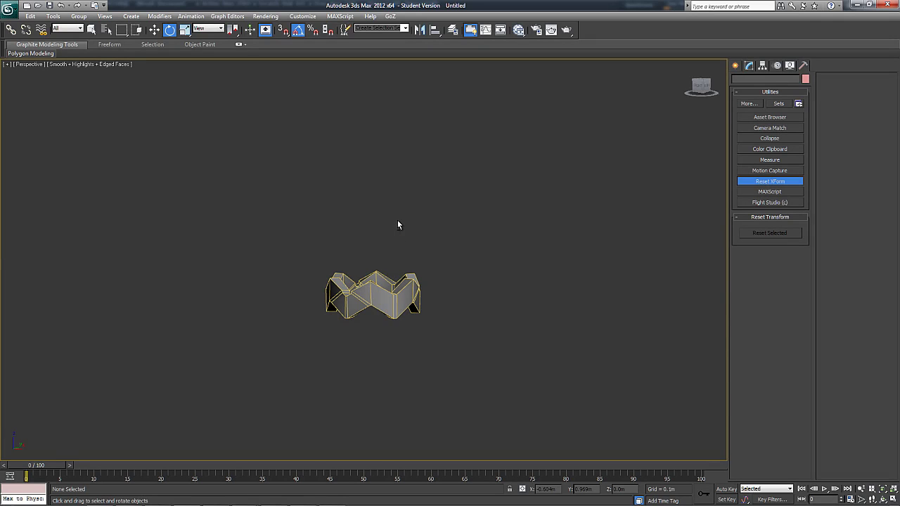
{"action": "middle_click_drag", "start_coordinate": [469, 249], "coordinate": [482, 288], "text": "alt"}
{"action": "left_click", "coordinate": [410, 286]}
{"action": "key", "text": "w"}
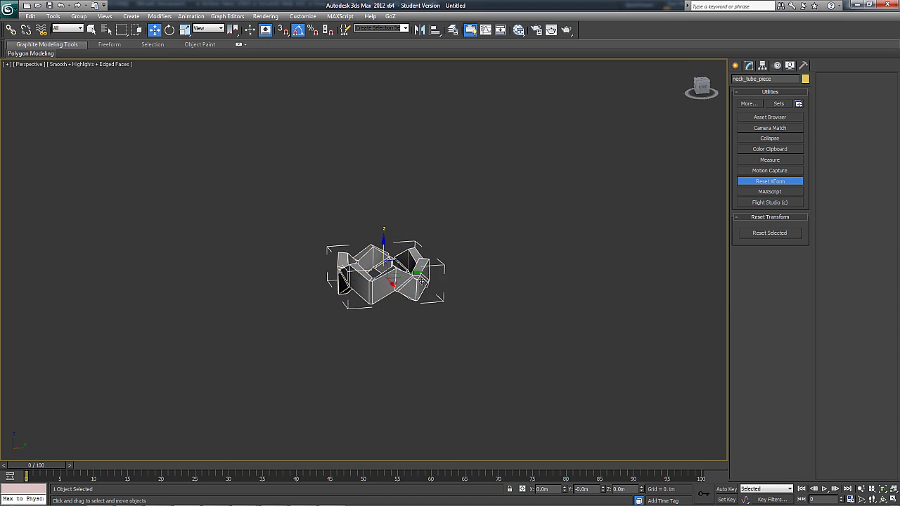
{"action": "middle_click_drag", "start_coordinate": [420, 281], "coordinate": [462, 278], "text": "alt"}
{"action": "scroll", "coordinate": [463, 279], "scroll_direction": "up", "scroll_amount": 1}
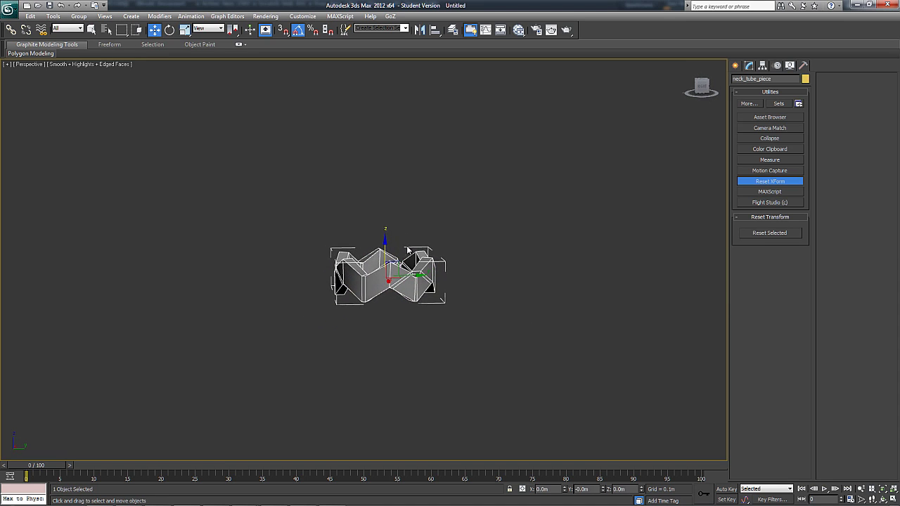
{"action": "middle_click_drag", "start_coordinate": [406, 298], "coordinate": [420, 296], "text": "alt"}
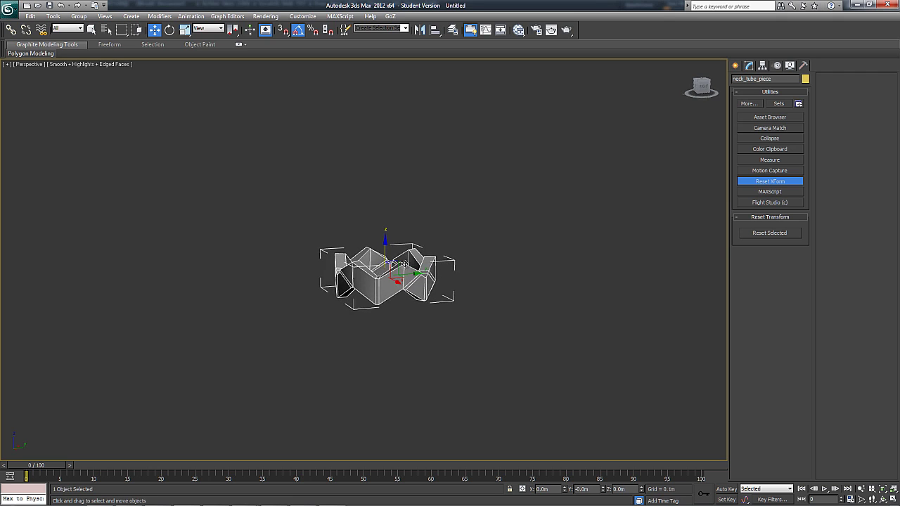
Try stacking a copy of the neck tube piece directly above the original along Z, and delete that copy.
{"action": "left_click_drag", "start_coordinate": [386, 242], "coordinate": [393, 214], "text": "shift"}
{"action": "left_click", "coordinate": [448, 296]}
{"action": "middle_click_drag", "start_coordinate": [415, 327], "coordinate": [458, 323], "text": "alt"}
{"action": "mouse_move", "coordinate": [416, 219]}
{"action": "middle_mouse_down", "text": "alt"}
{"action": "mouse_move", "coordinate": [497, 274]}
{"action": "mouse_move", "coordinate": [476, 307]}
{"action": "mouse_move", "coordinate": [414, 258]}
{"action": "middle_mouse_up", "text": "alt"}
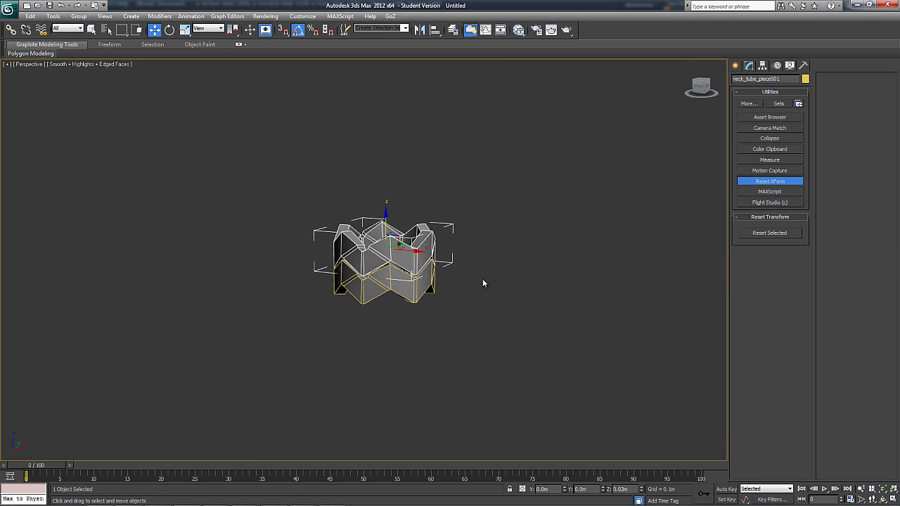
{"action": "middle_click_drag", "start_coordinate": [483, 283], "coordinate": [493, 288], "text": "alt"}
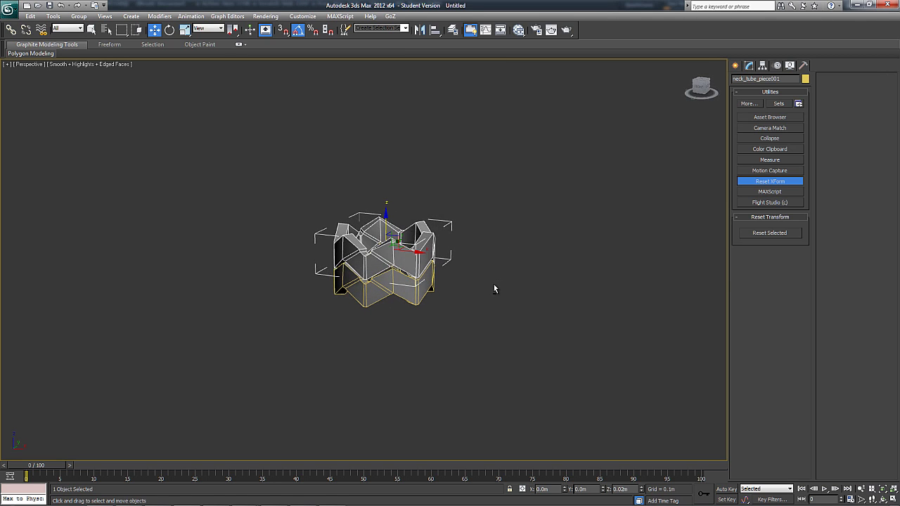
{"action": "key", "text": "Delete"}
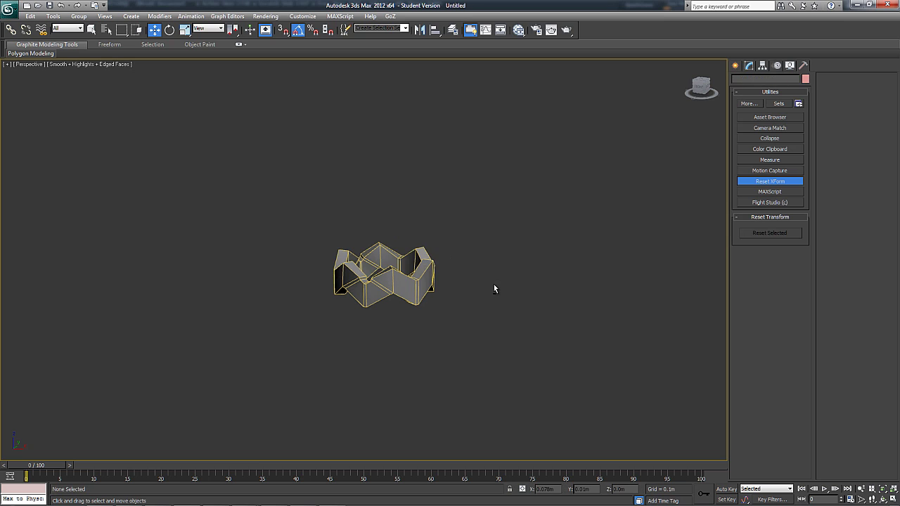
Draw a straight two-point line spline along the X direction beside the neck tube piece, and hide the viewport grid.
{"action": "left_click", "coordinate": [422, 287]}
{"action": "middle_click_drag", "start_coordinate": [503, 293], "coordinate": [447, 331], "text": "alt"}
{"action": "scroll", "coordinate": [512, 359], "scroll_direction": "down", "scroll_amount": 2}
{"action": "left_click", "coordinate": [431, 299]}
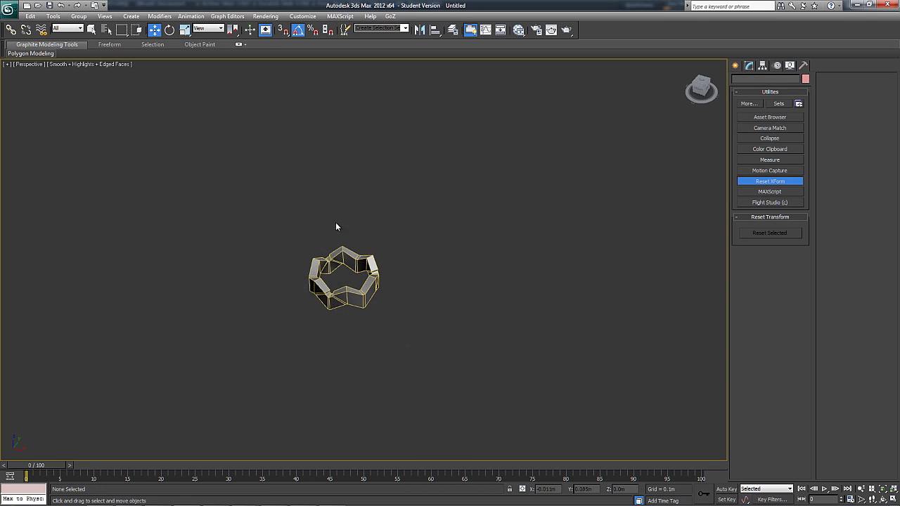
{"action": "left_click", "coordinate": [131, 16]}
{"action": "mouse_move", "coordinate": [146, 127]}
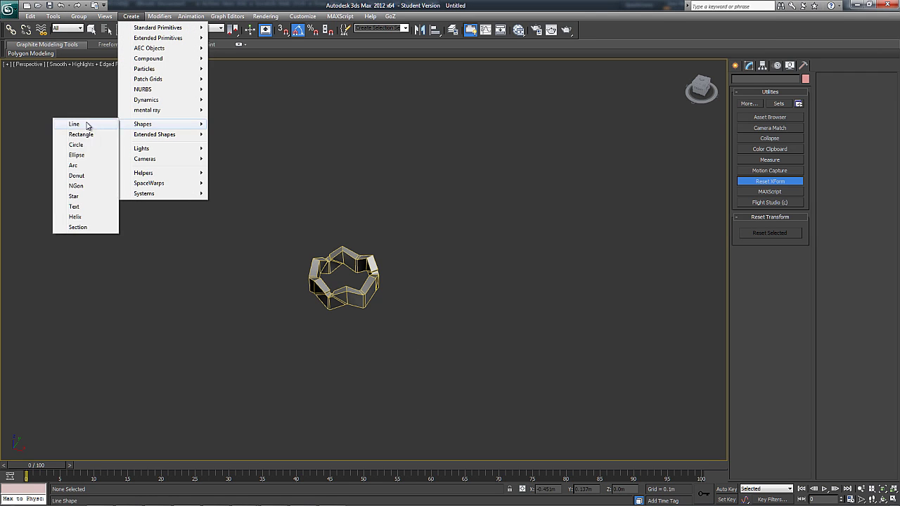
{"action": "left_click", "coordinate": [87, 123]}
{"action": "middle_click_drag", "start_coordinate": [484, 303], "coordinate": [352, 197]}
{"action": "scroll", "coordinate": [352, 197], "scroll_direction": "down", "scroll_amount": 3}
{"action": "left_click", "coordinate": [211, 238]}
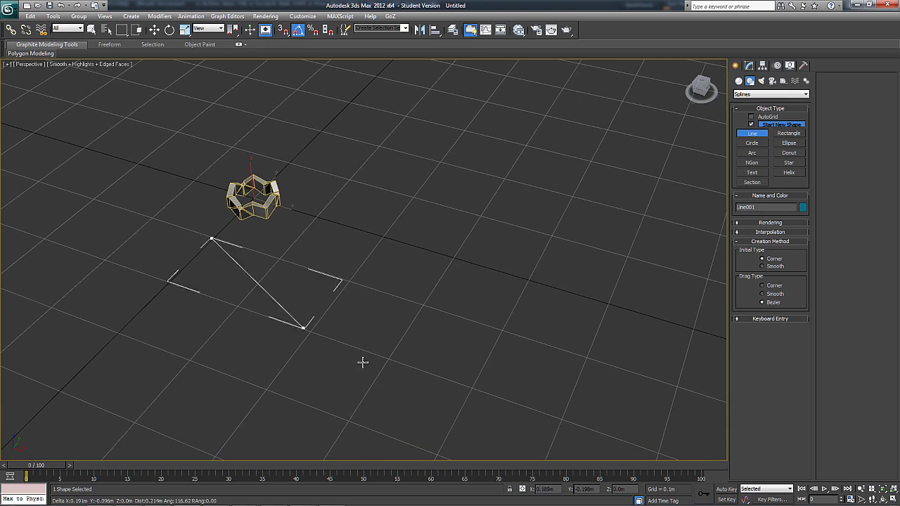
{"action": "left_click", "coordinate": [677, 384]}
{"action": "right_click", "coordinate": [575, 288]}
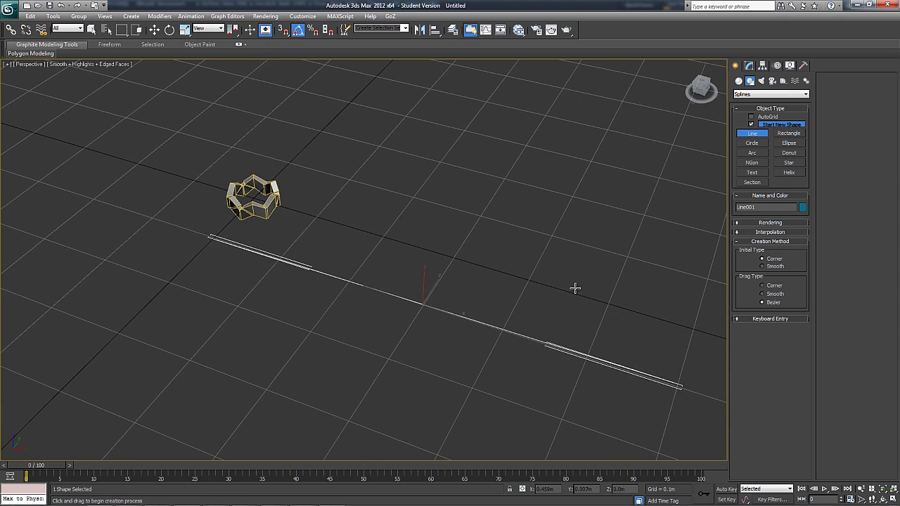
{"action": "middle_click_drag", "start_coordinate": [574, 288], "coordinate": [247, 197], "text": "alt"}
{"action": "key", "text": "g"}
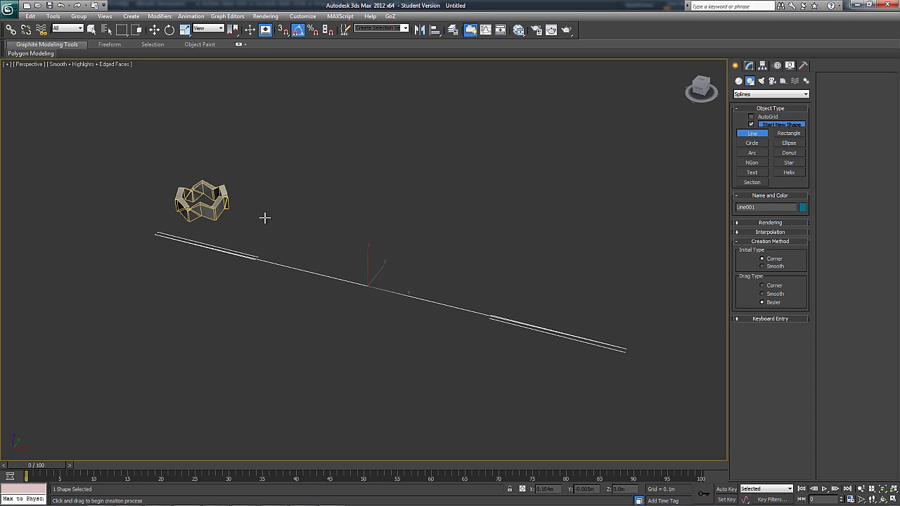
Select the neck tube piece and open the Spacing Tool for it.
{"action": "key", "text": "w"}
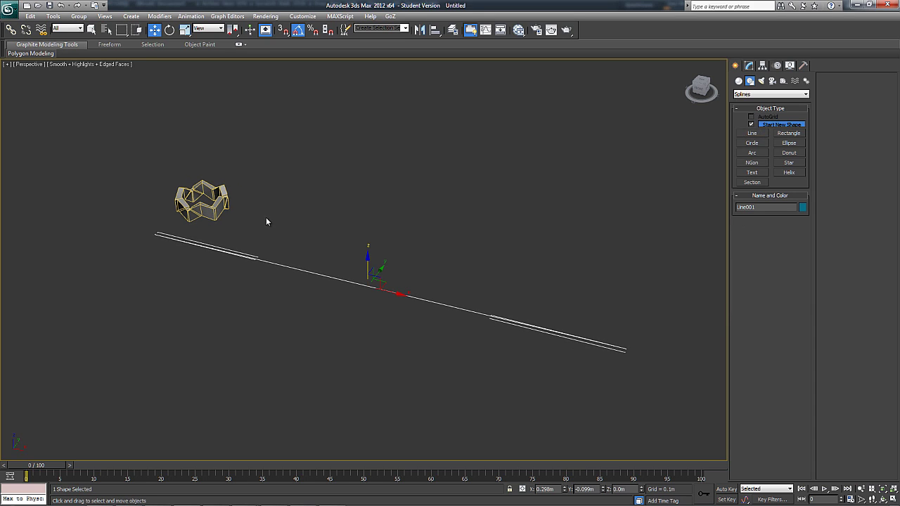
{"action": "left_click", "coordinate": [225, 199]}
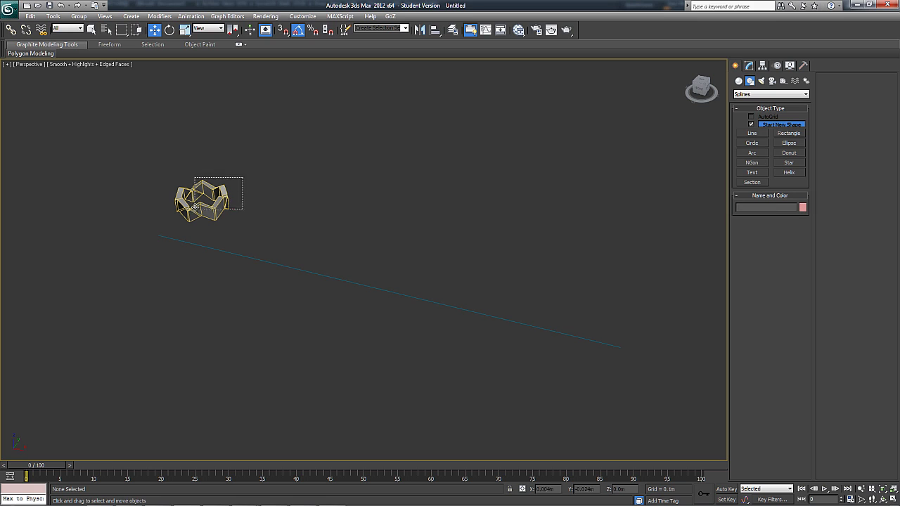
{"action": "left_click", "coordinate": [56, 17]}
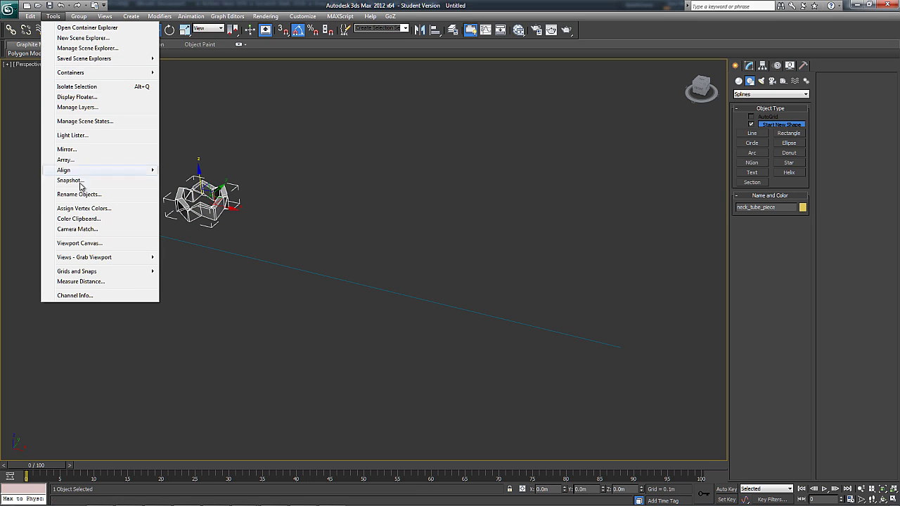
{"action": "mouse_move", "coordinate": [91, 170]}
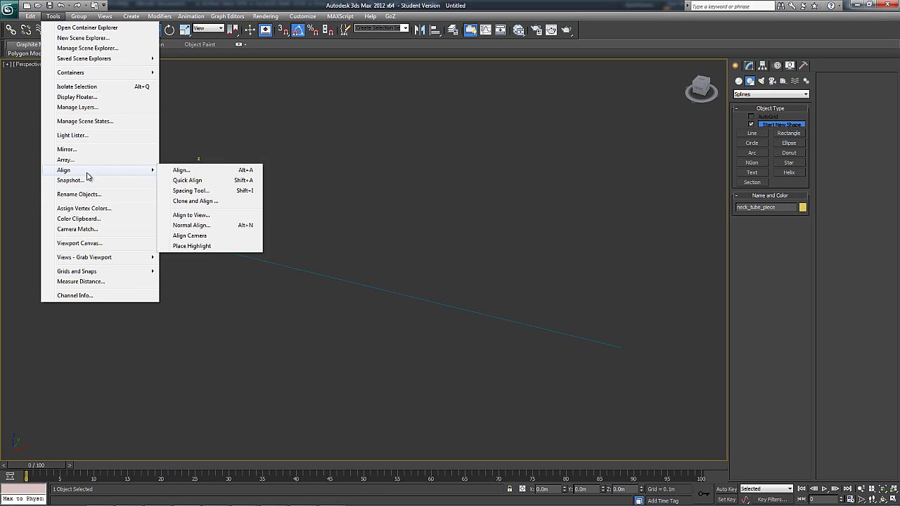
{"action": "left_click", "coordinate": [192, 191]}
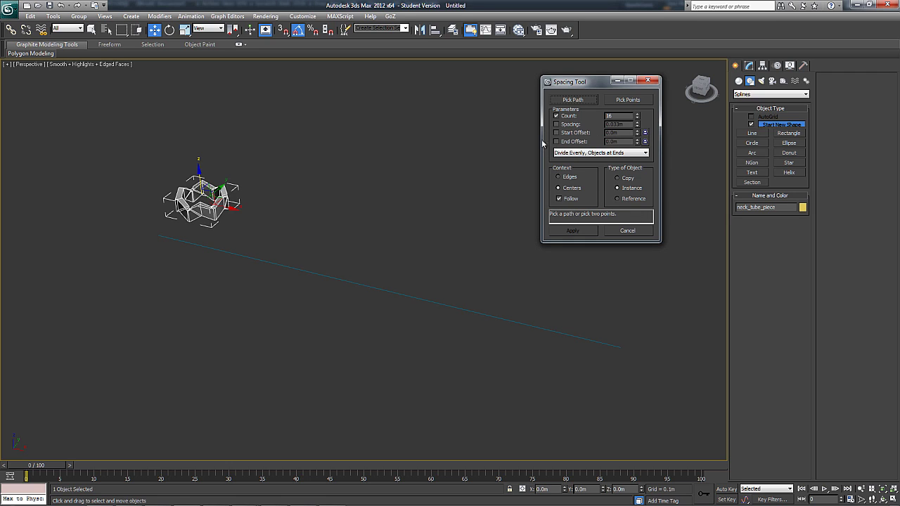
Distribute the neck tube piece along the drawn line, using Divide Evenly, Objects at Ends.
{"action": "left_click", "coordinate": [572, 153]}
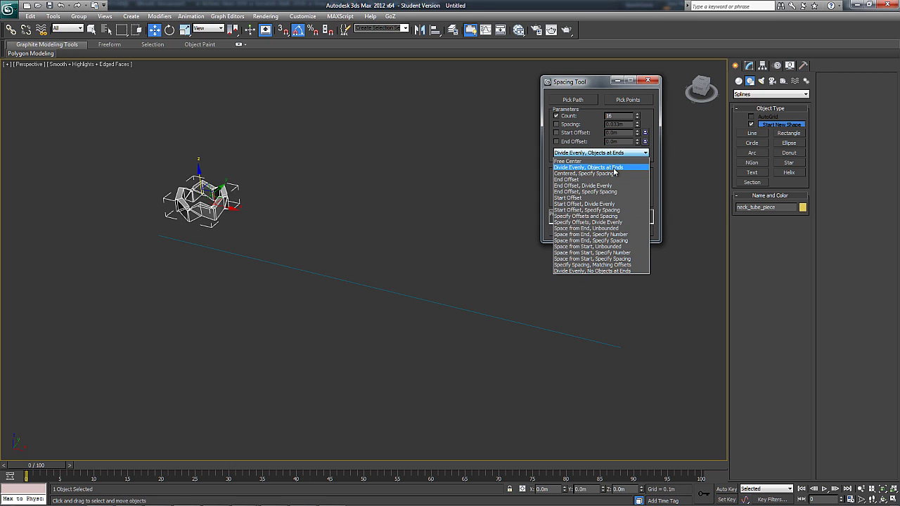
{"action": "left_click", "coordinate": [606, 167]}
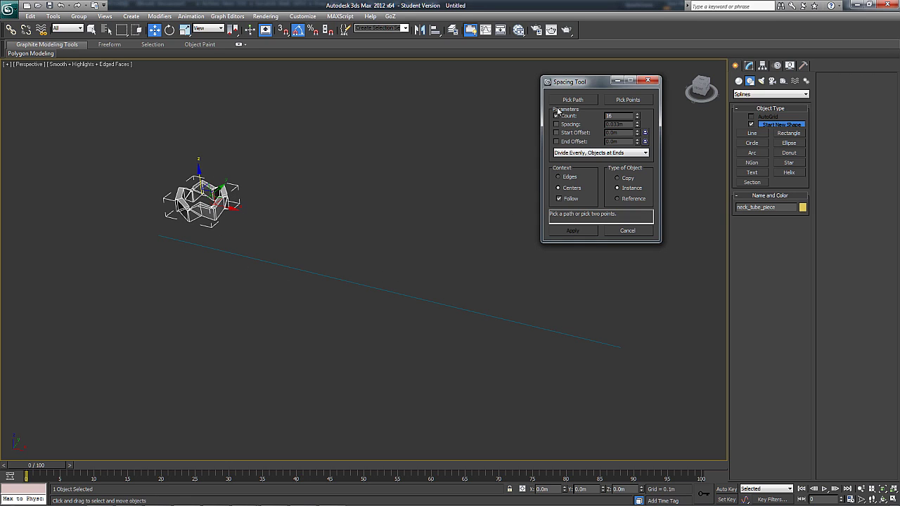
{"action": "left_click", "coordinate": [583, 101]}
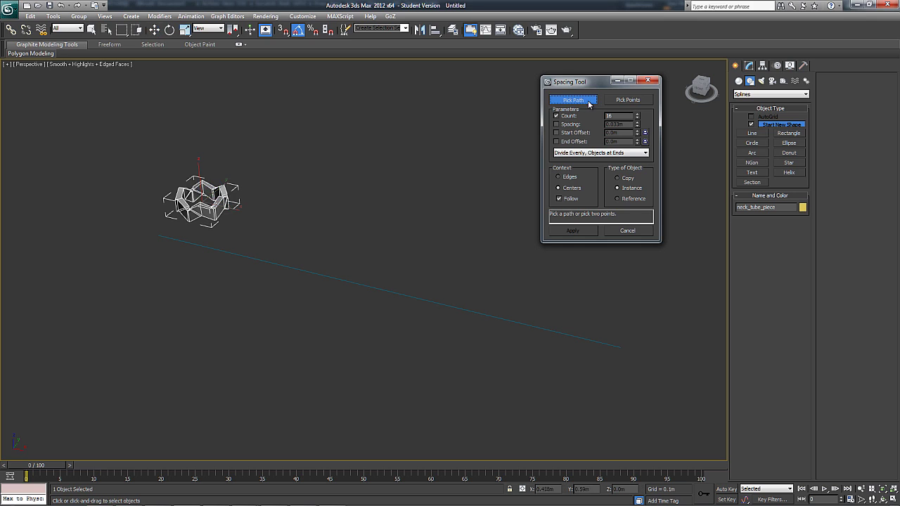
{"action": "left_click", "coordinate": [306, 271]}
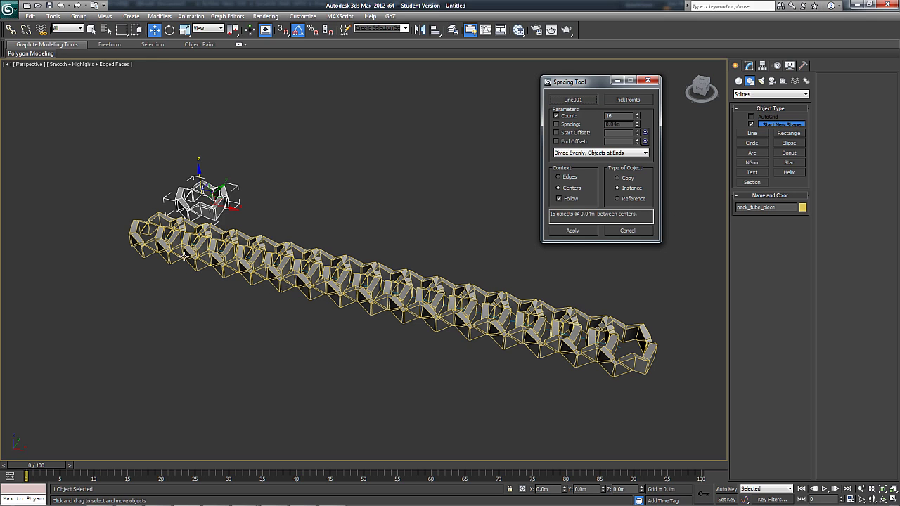
Reduce the number of distributed pieces along the line to 8.
{"action": "left_click", "coordinate": [638, 119]}
{"action": "left_click", "coordinate": [637, 119]}
{"action": "left_click", "coordinate": [638, 119]}
{"action": "left_click", "coordinate": [638, 119]}
{"action": "left_click", "coordinate": [637, 119]}
{"action": "left_click", "coordinate": [637, 118]}
{"action": "left_click", "coordinate": [637, 118]}
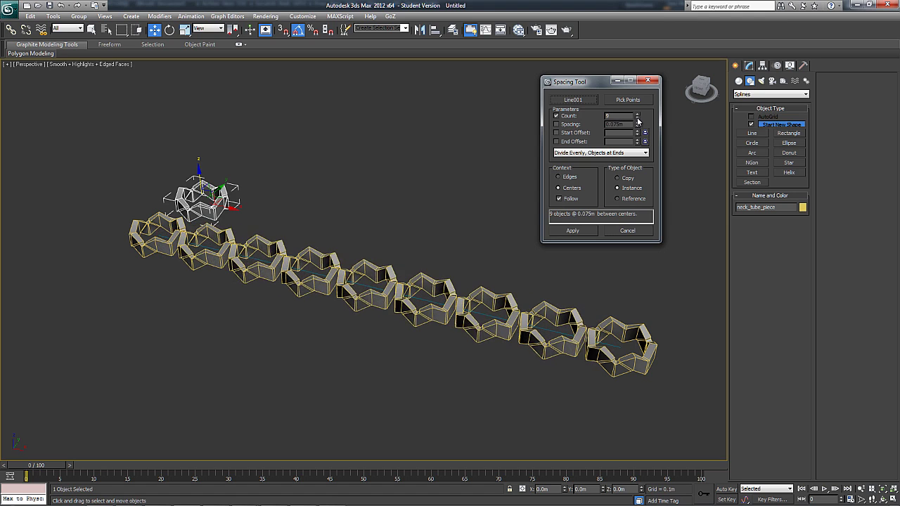
{"action": "left_click", "coordinate": [637, 118]}
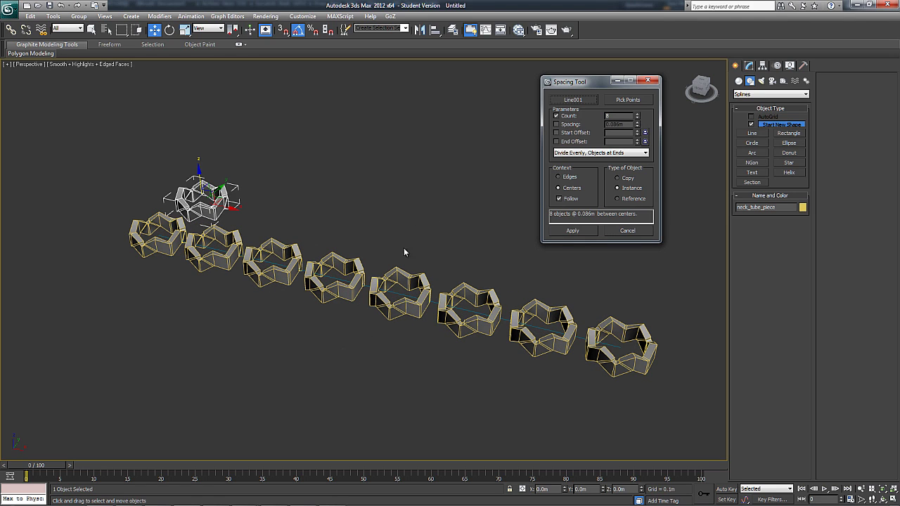
Assign the line as the spacing path again and set the count to 7.
{"action": "middle_click_drag", "start_coordinate": [372, 189], "coordinate": [355, 299], "text": "alt"}
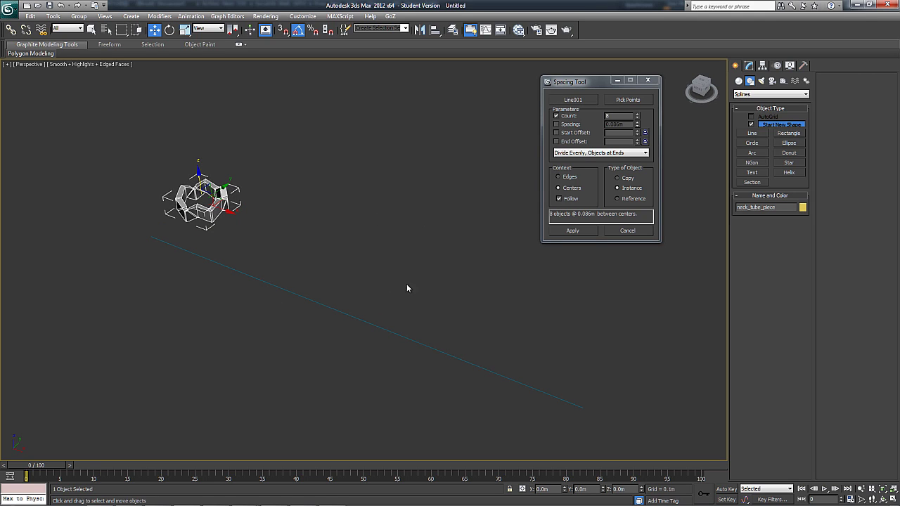
{"action": "left_click", "coordinate": [578, 102]}
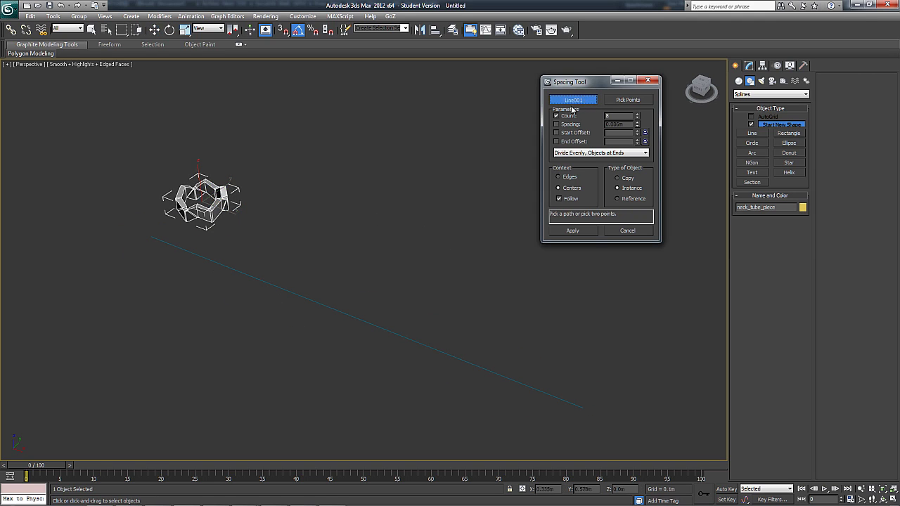
{"action": "left_click", "coordinate": [573, 104]}
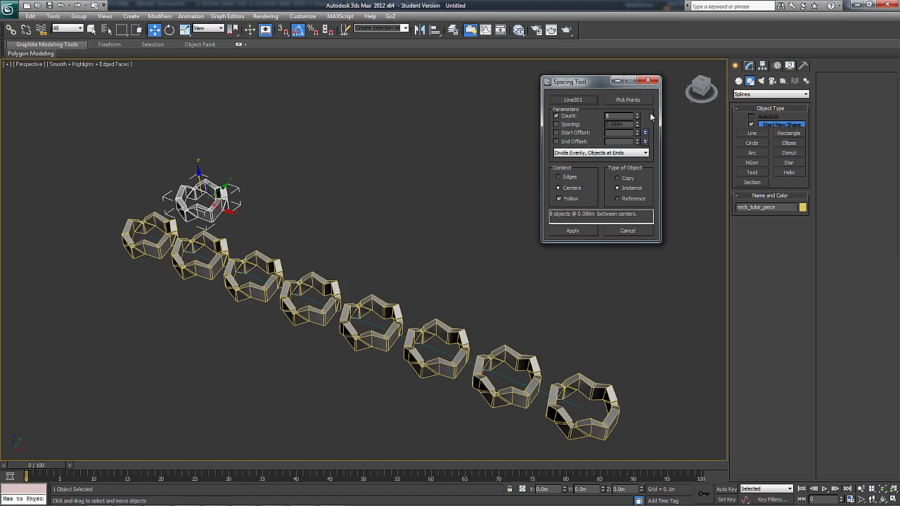
{"action": "mouse_move", "coordinate": [639, 120]}
{"action": "left_mouse_down"}
{"action": "mouse_move", "coordinate": [639, 91]}
{"action": "mouse_move", "coordinate": [639, 130]}
{"action": "mouse_move", "coordinate": [639, 118]}
{"action": "left_mouse_up"}
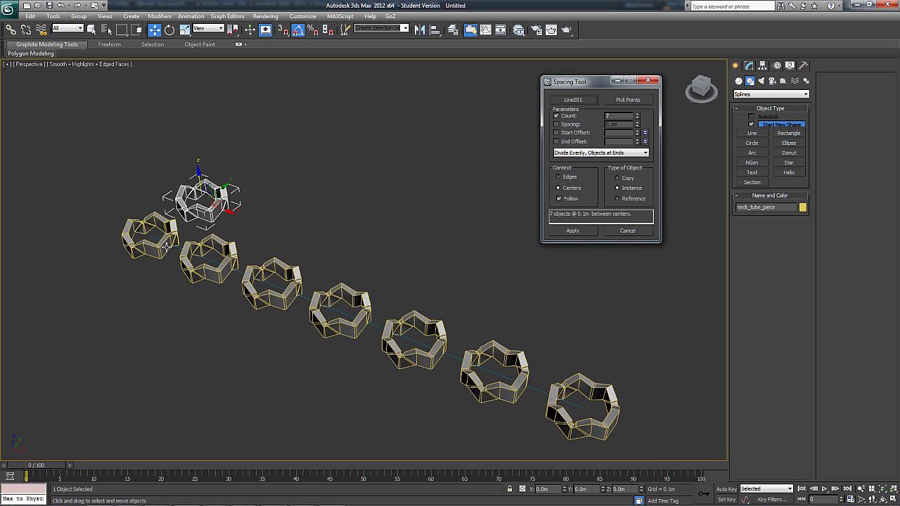
{"action": "left_click", "coordinate": [288, 228]}
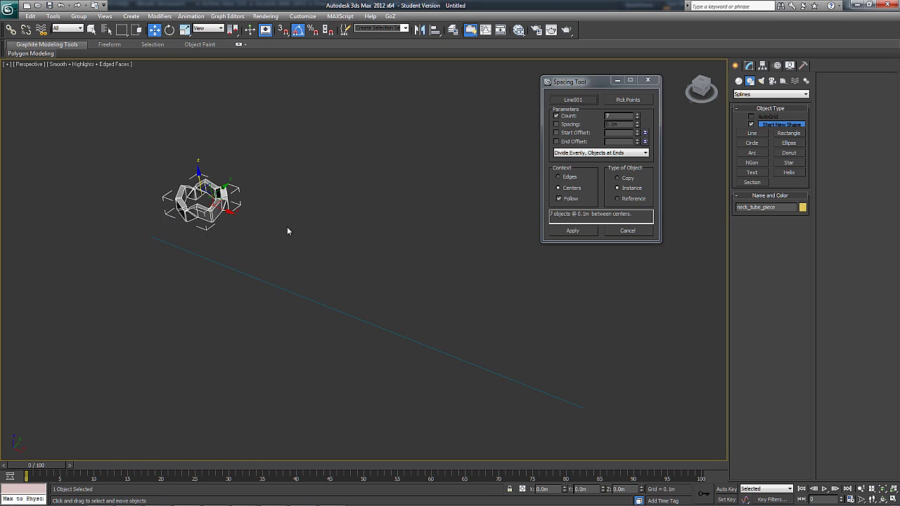
Rotate the original neck tube piece to exactly 90 degrees about the Y axis.
{"action": "left_click", "coordinate": [206, 215]}
{"action": "key", "text": "e"}
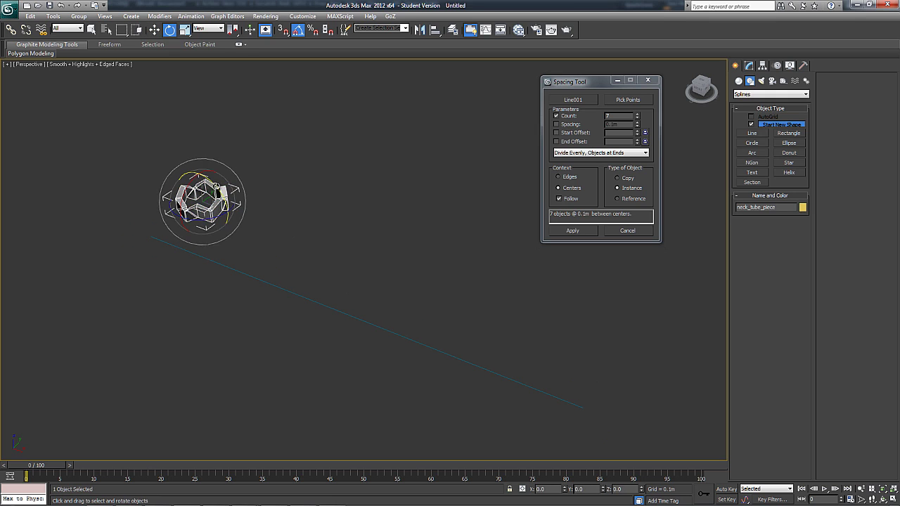
{"action": "left_click_drag", "start_coordinate": [216, 187], "coordinate": [239, 221]}
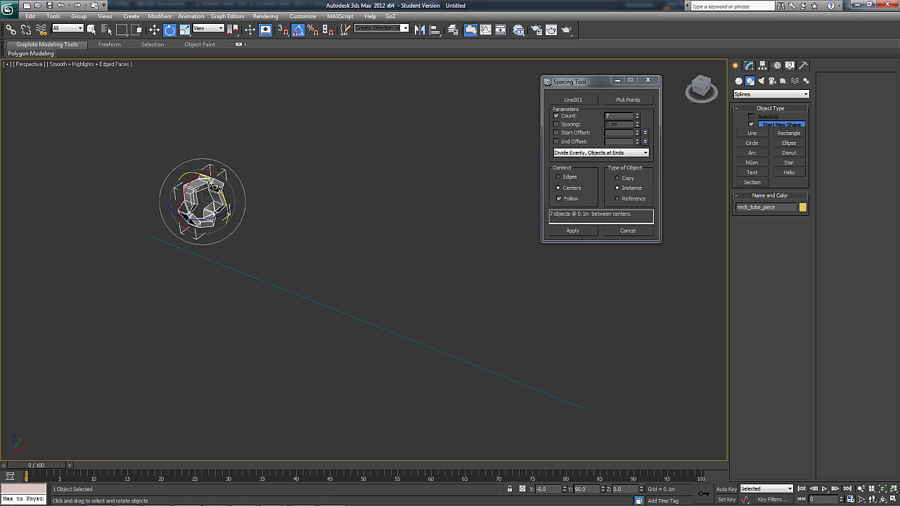
{"action": "left_click_drag", "start_coordinate": [215, 188], "coordinate": [217, 189]}
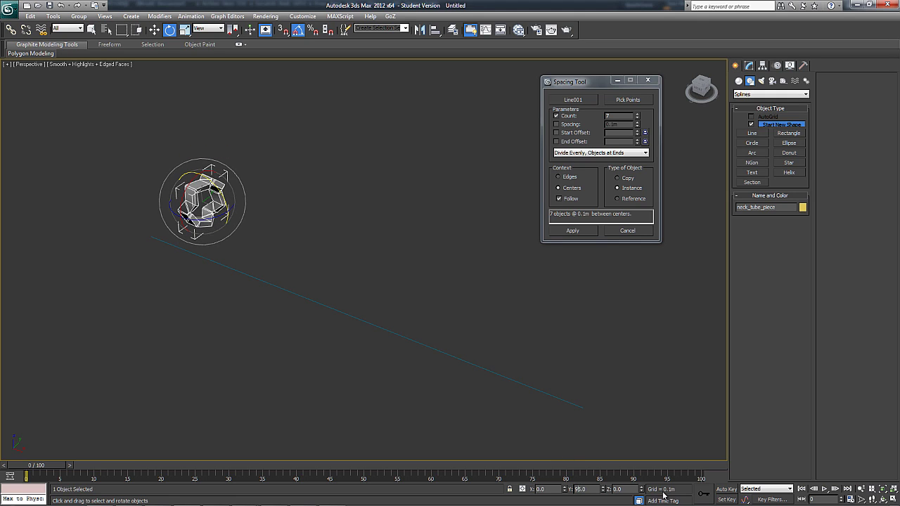
{"action": "key", "text": "Return"}
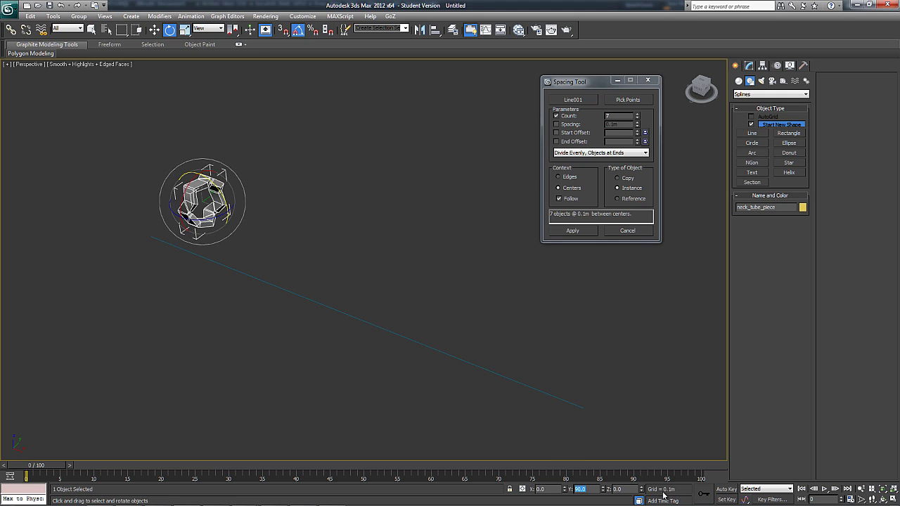
Reset the XForm of the rotated neck tube piece and collapse it to an Editable Poly.
{"action": "left_click", "coordinate": [803, 66]}
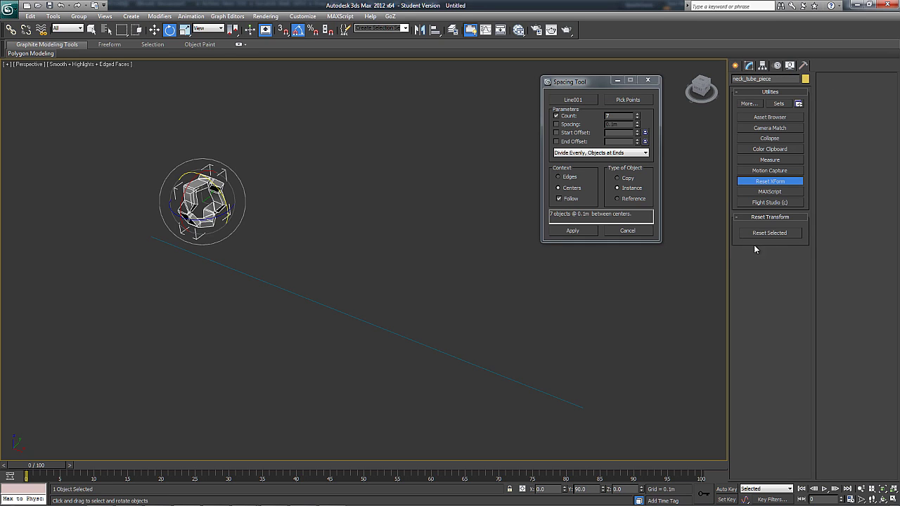
{"action": "left_click", "coordinate": [770, 233]}
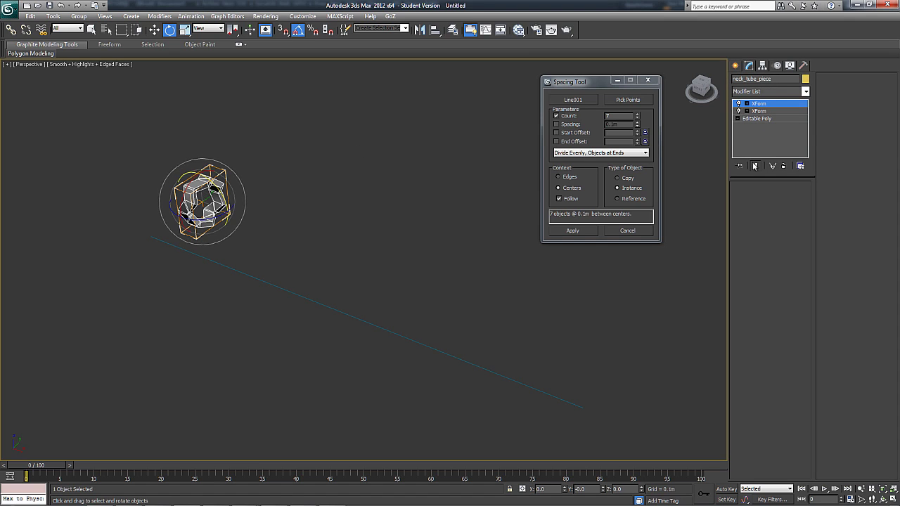
{"action": "right_click", "coordinate": [215, 179]}
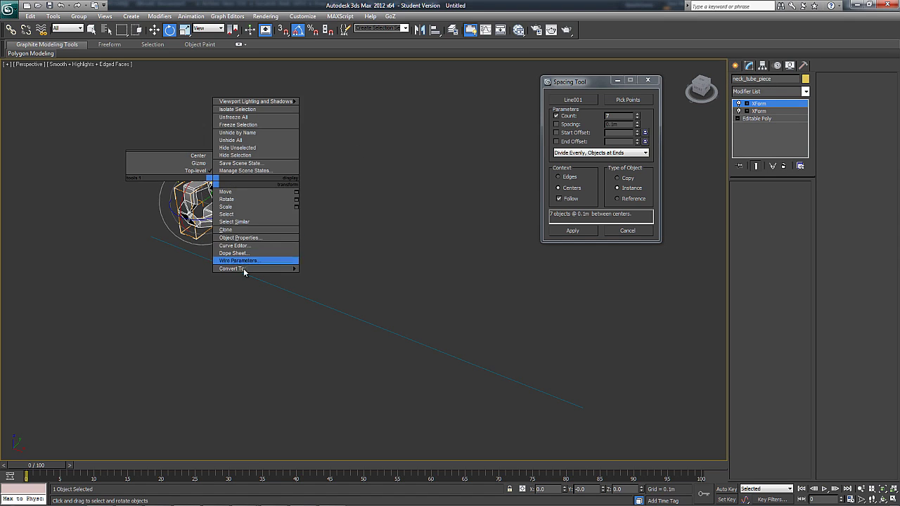
{"action": "left_click", "coordinate": [319, 274]}
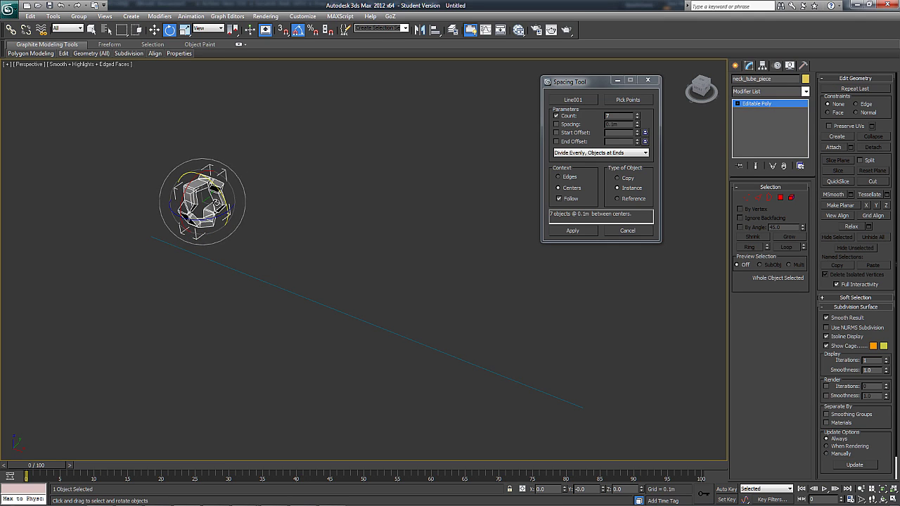
Try distributing the neck tube piece along the straight line with a count of 29.
{"action": "left_click", "coordinate": [573, 100]}
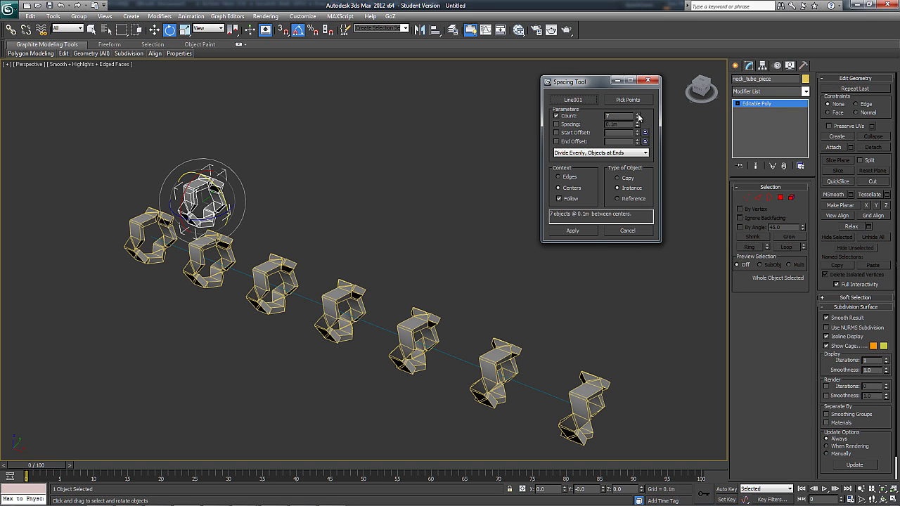
{"action": "left_click_drag", "start_coordinate": [639, 117], "coordinate": [636, 99]}
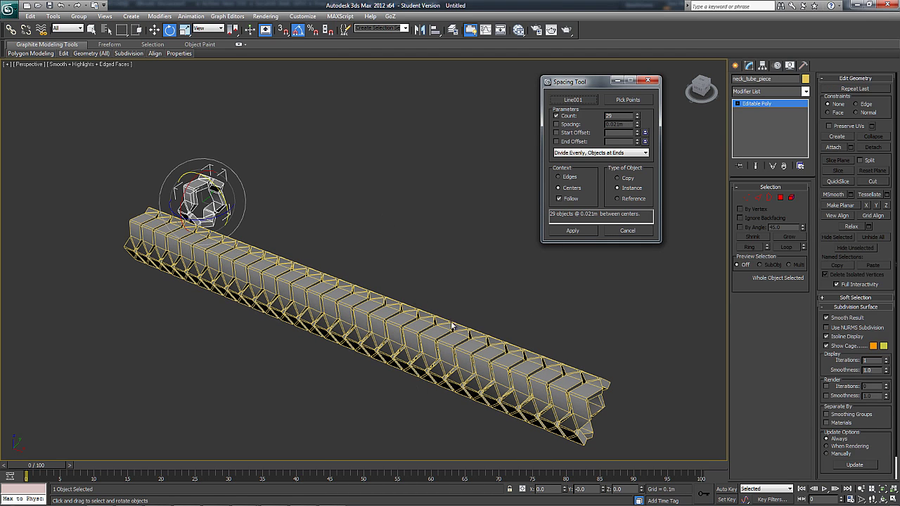
{"action": "left_click", "coordinate": [637, 233]}
Delete the straight line that served as the spacing path.
{"action": "key", "text": "w"}
{"action": "middle_click_drag", "start_coordinate": [409, 289], "coordinate": [412, 264], "text": "alt"}
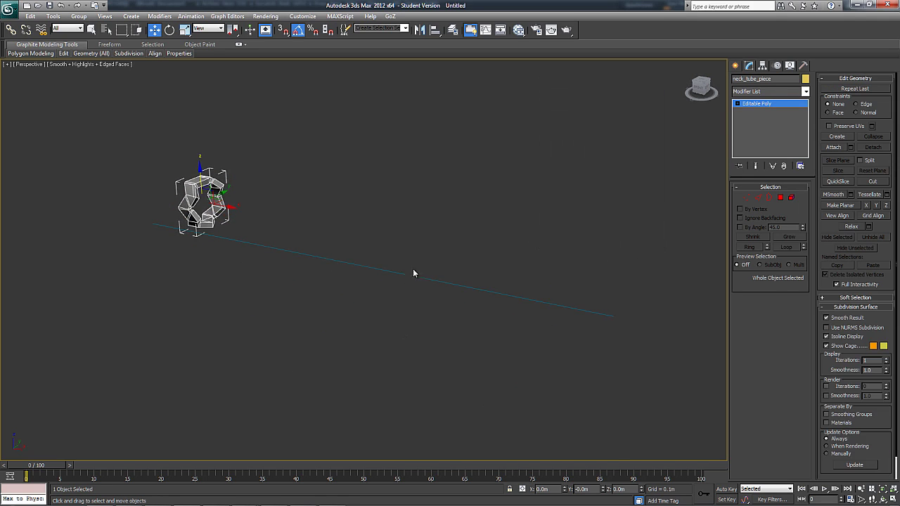
{"action": "left_click", "coordinate": [411, 275]}
{"action": "key", "text": "Delete"}
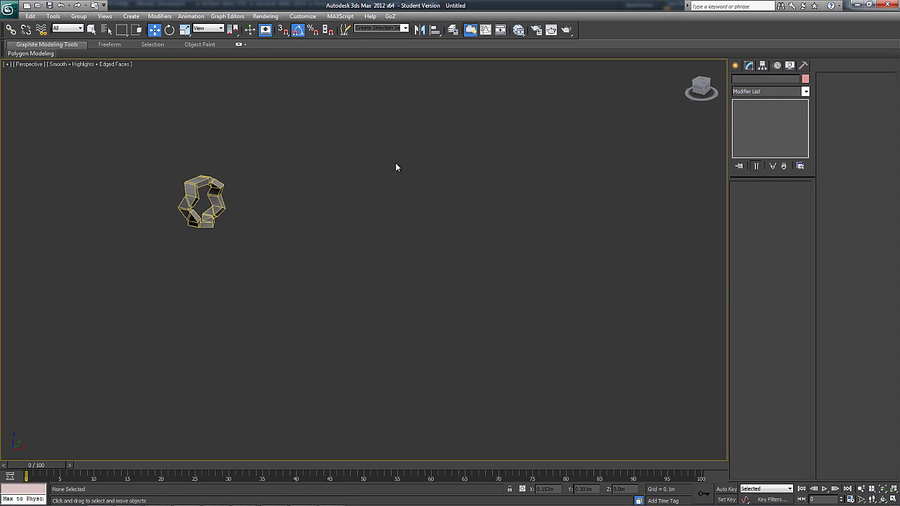
Draw a helix beside the neck tube piece with radii of about 0.134 m and 0.155 m and a height of about 0.462 m.
{"action": "left_click", "coordinate": [131, 16]}
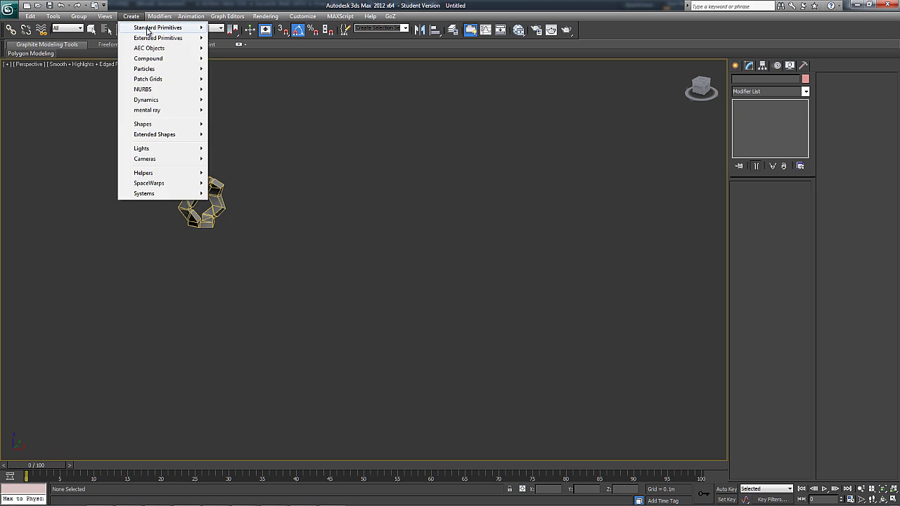
{"action": "mouse_move", "coordinate": [147, 124]}
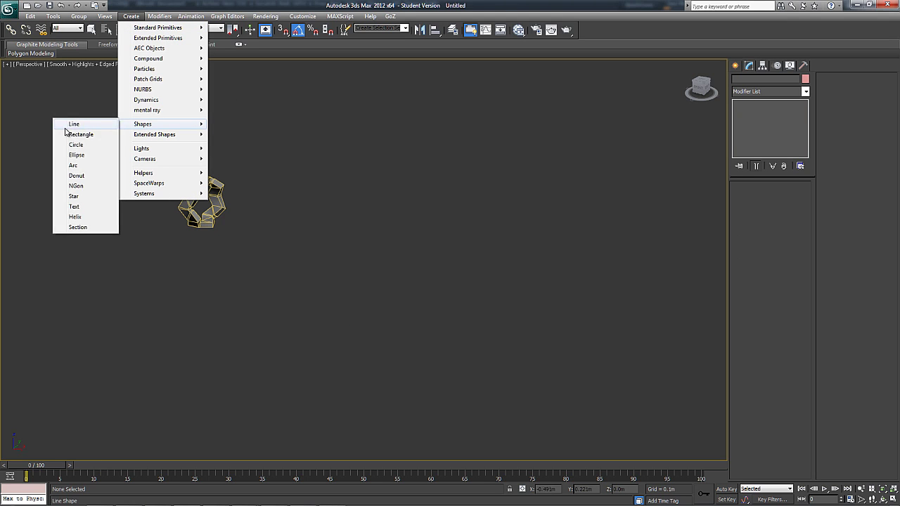
{"action": "left_click", "coordinate": [92, 217]}
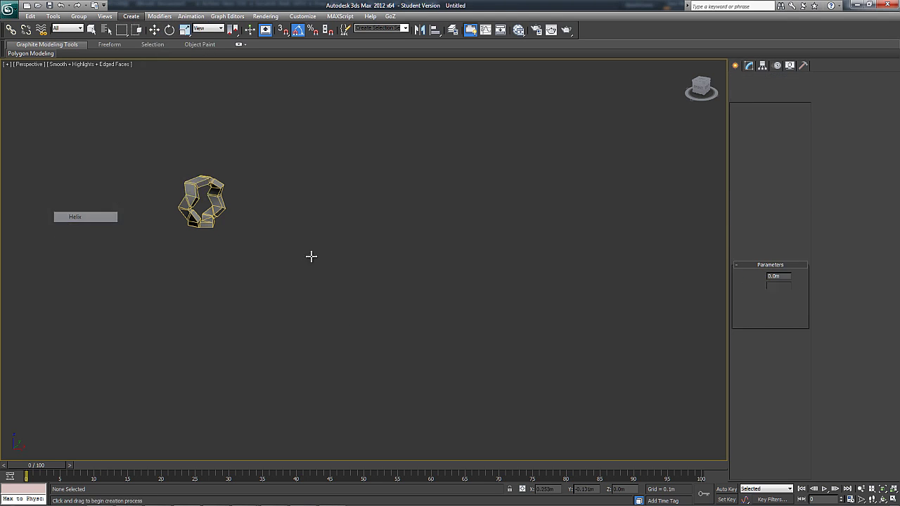
{"action": "middle_click_drag", "start_coordinate": [292, 291], "coordinate": [296, 376]}
{"action": "key", "text": "g"}
{"action": "scroll", "coordinate": [303, 300], "scroll_direction": "down", "scroll_amount": 3}
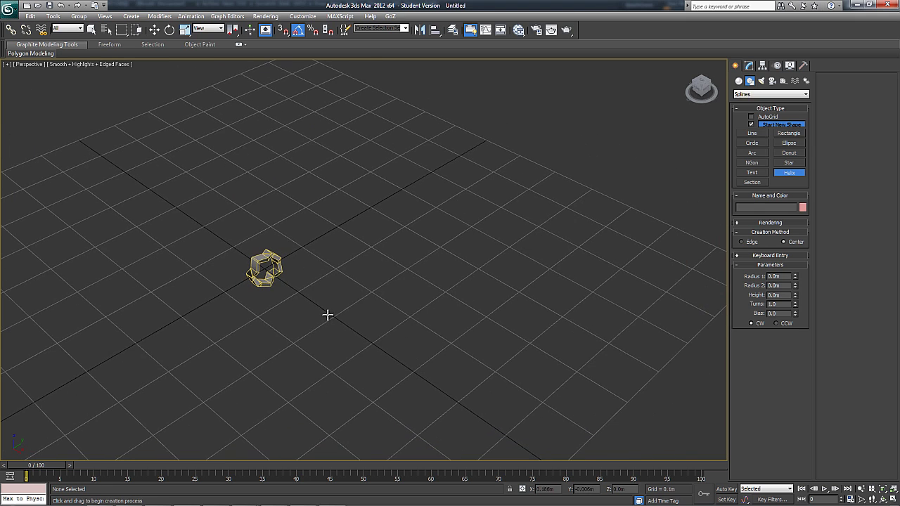
{"action": "left_click_drag", "start_coordinate": [329, 313], "coordinate": [386, 349]}
{"action": "left_click", "coordinate": [346, 88]}
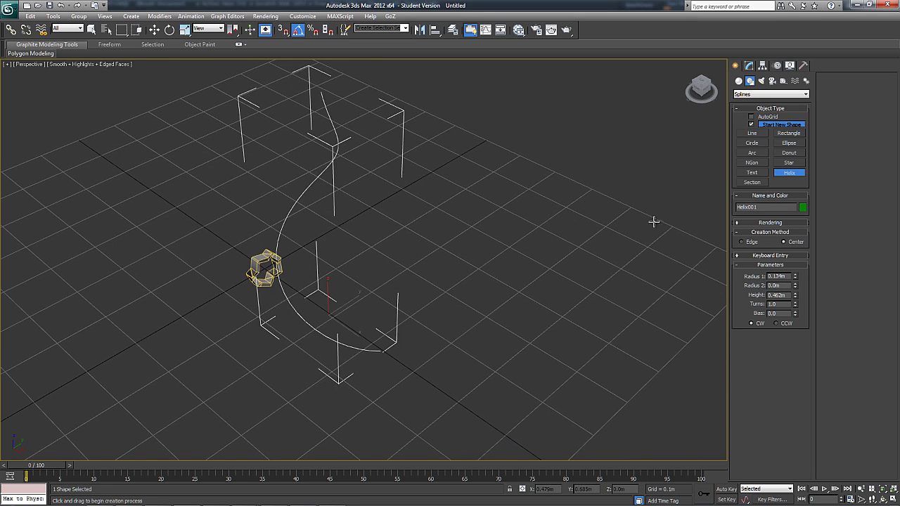
{"action": "left_click", "coordinate": [237, 76]}
{"action": "middle_click_drag", "start_coordinate": [439, 222], "coordinate": [431, 258], "text": "alt"}
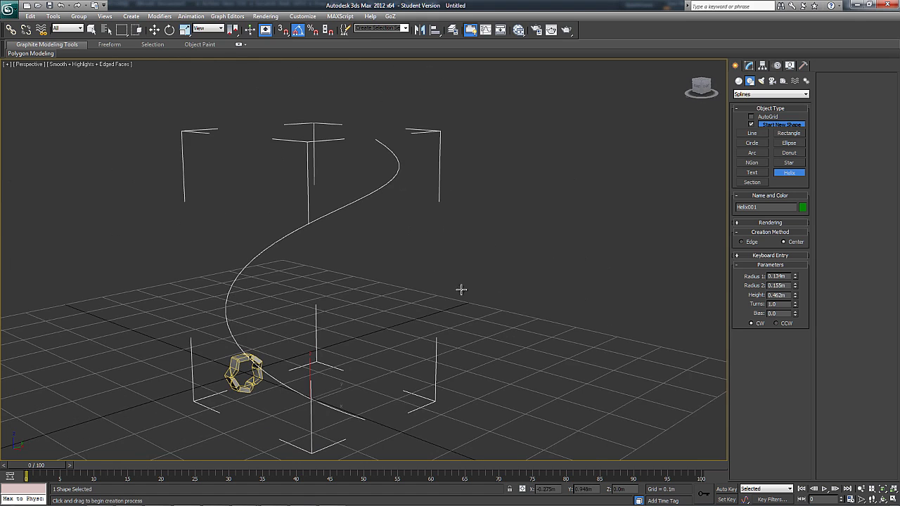
{"action": "middle_click_drag", "start_coordinate": [490, 287], "coordinate": [520, 253]}
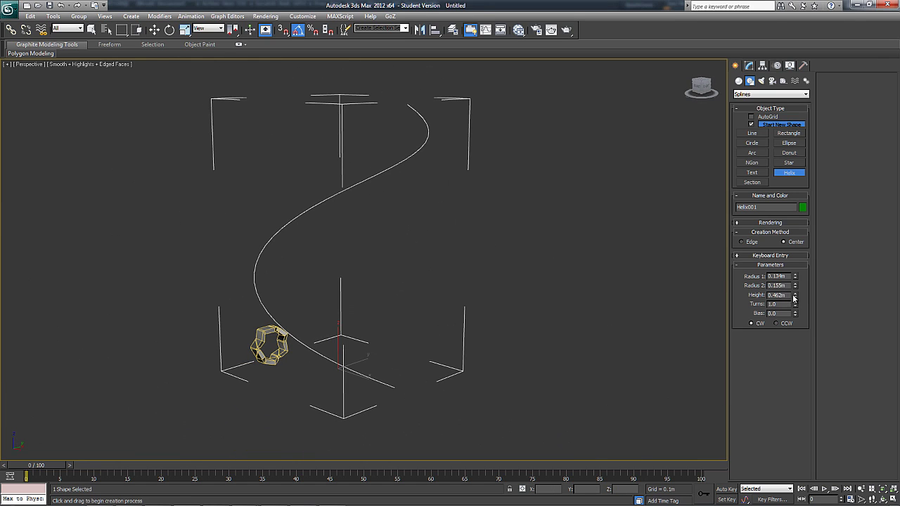
Increase the helix's number of turns to about two.
{"action": "left_click_drag", "start_coordinate": [796, 305], "coordinate": [796, 288]}
{"action": "right_click", "coordinate": [572, 281]}
{"action": "middle_click_drag", "start_coordinate": [490, 294], "coordinate": [516, 304], "text": "alt"}
{"action": "middle_click_drag", "start_coordinate": [517, 304], "coordinate": [554, 264]}
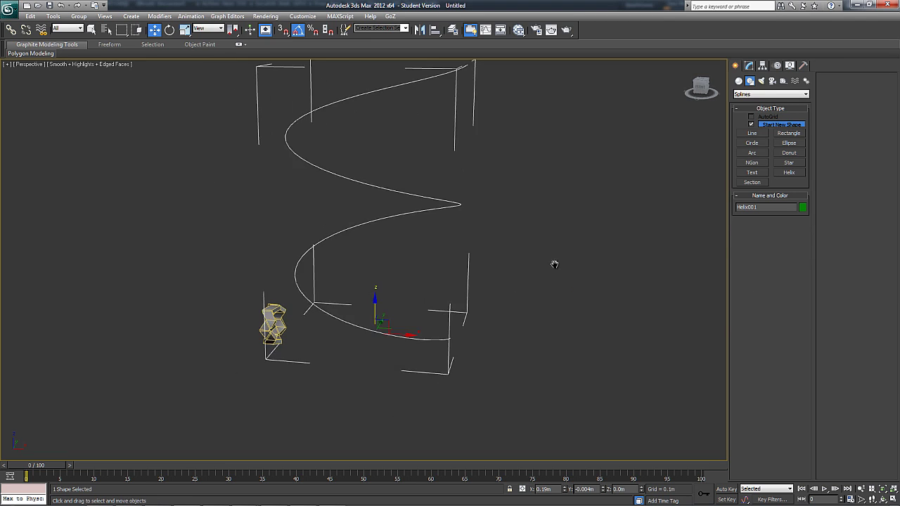
Open the Spacing Tool for the neck tube piece and assign the helix as its path.
{"action": "left_click", "coordinate": [317, 312]}
{"action": "left_click", "coordinate": [278, 312]}
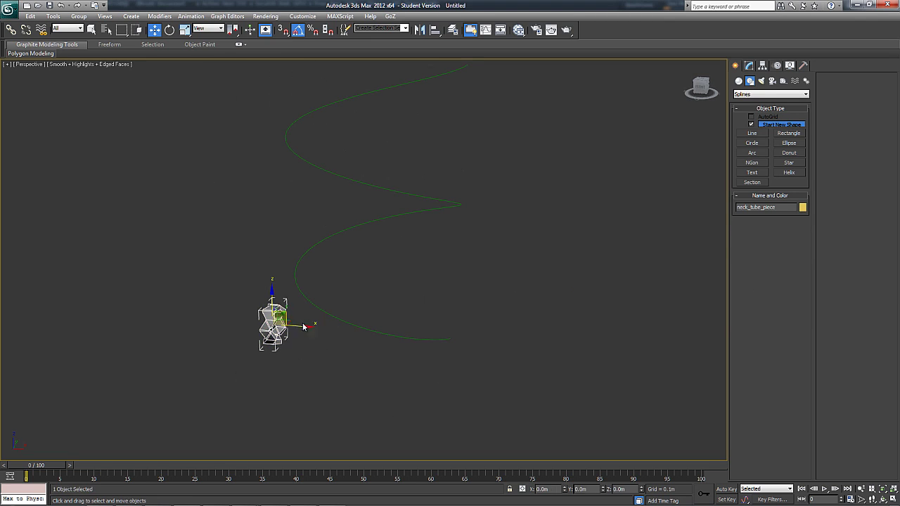
{"action": "left_click", "coordinate": [52, 17]}
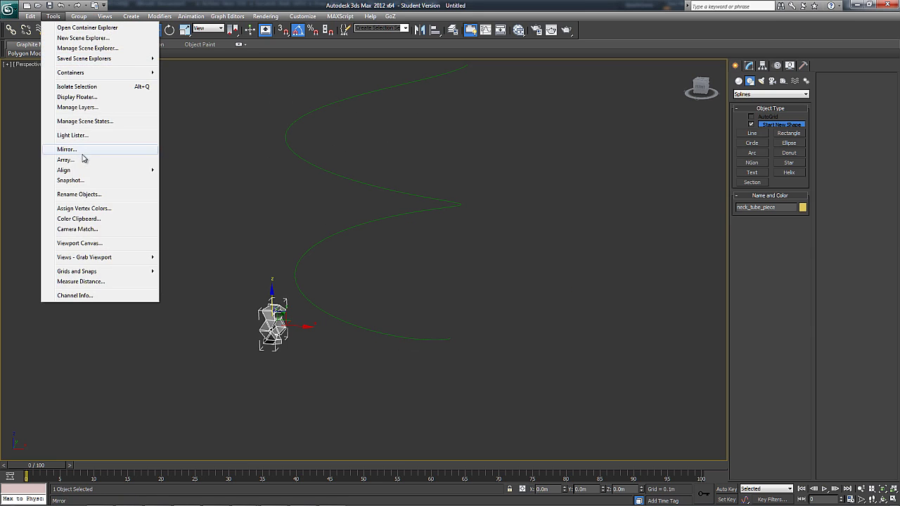
{"action": "mouse_move", "coordinate": [84, 170]}
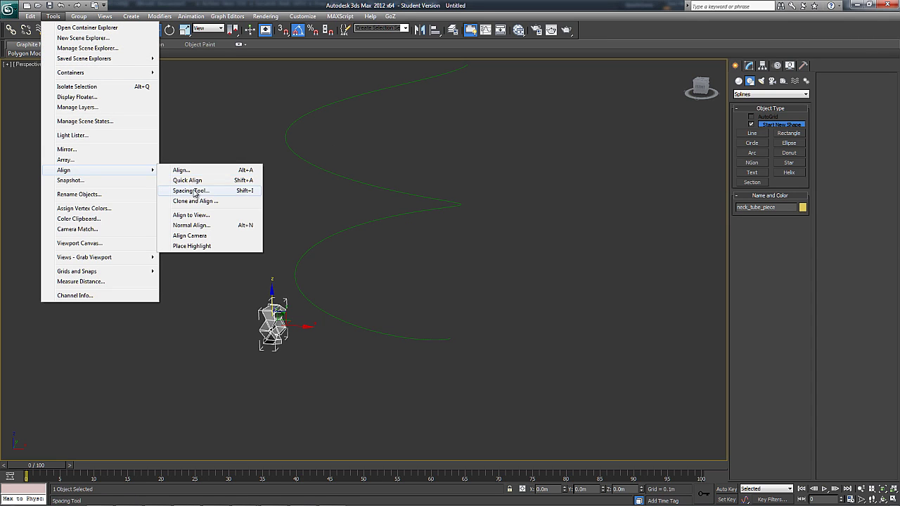
{"action": "left_click", "coordinate": [193, 191]}
{"action": "left_click", "coordinate": [573, 100]}
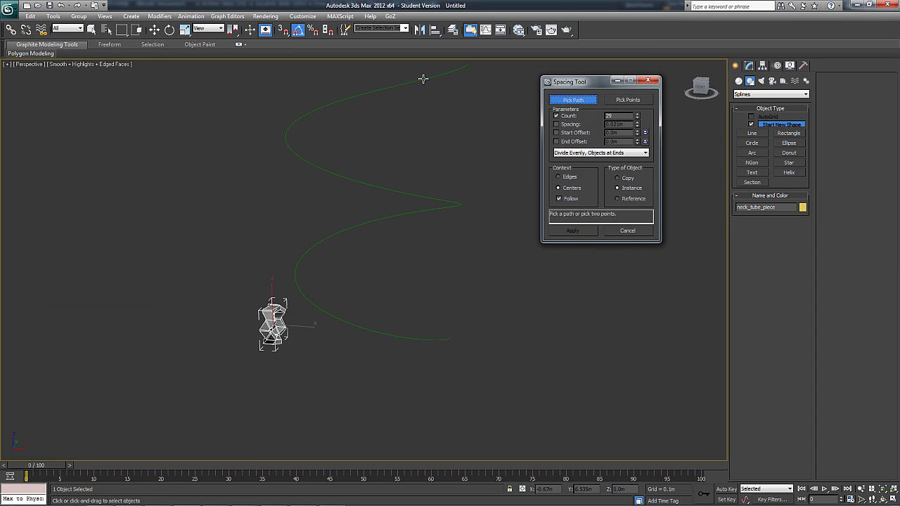
{"action": "left_click", "coordinate": [423, 79]}
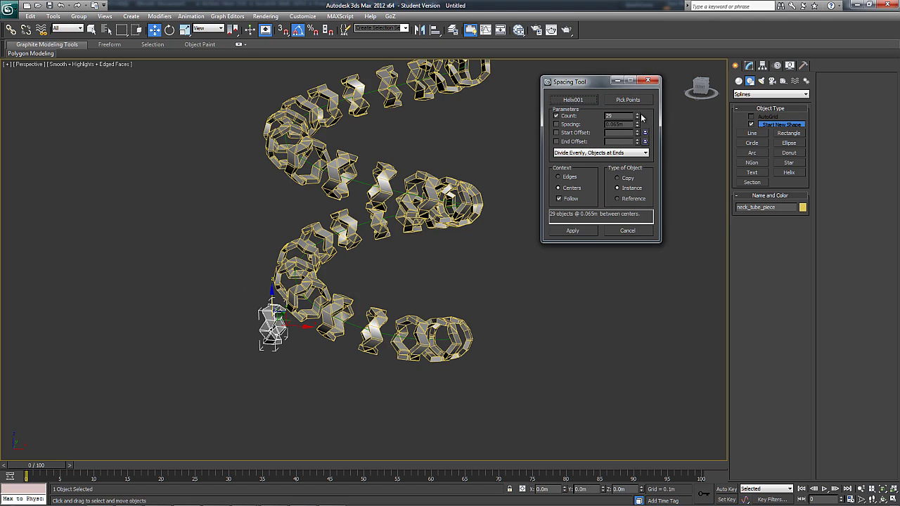
Set the spacing count to 75 and apply the distribution along the helix as instances with Follow enabled.
{"action": "left_click_drag", "start_coordinate": [638, 117], "coordinate": [638, 96]}
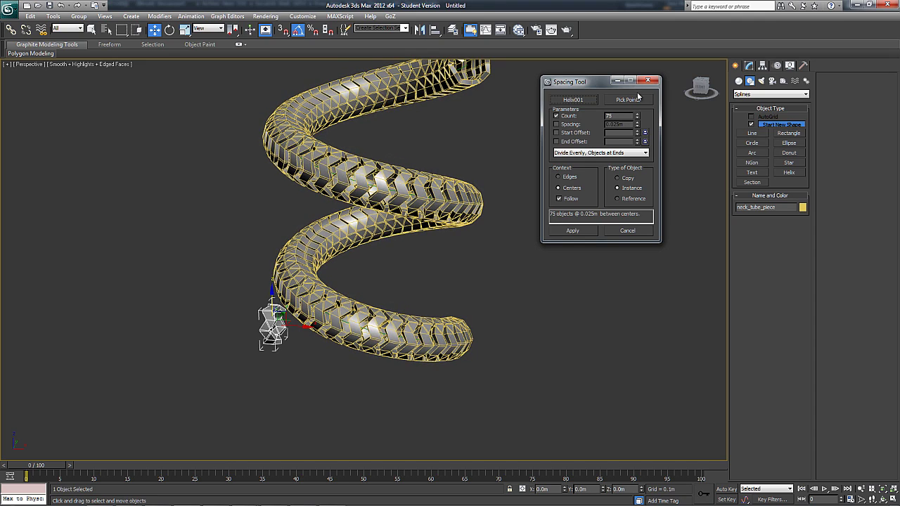
{"action": "left_click", "coordinate": [559, 199]}
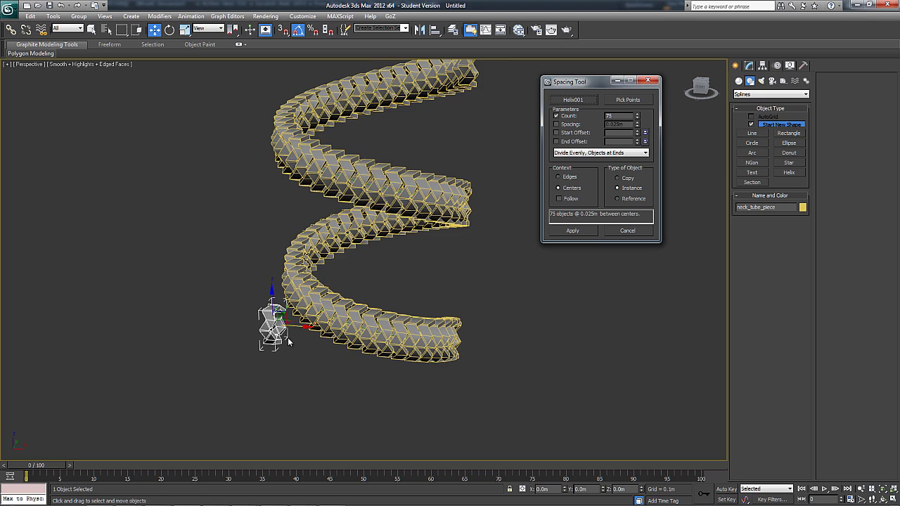
{"action": "left_click", "coordinate": [570, 201]}
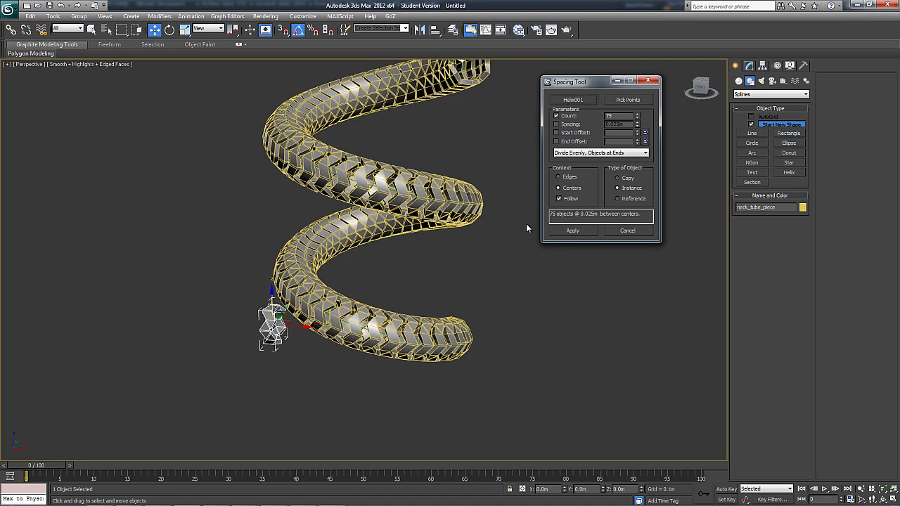
{"action": "left_click", "coordinate": [573, 231]}
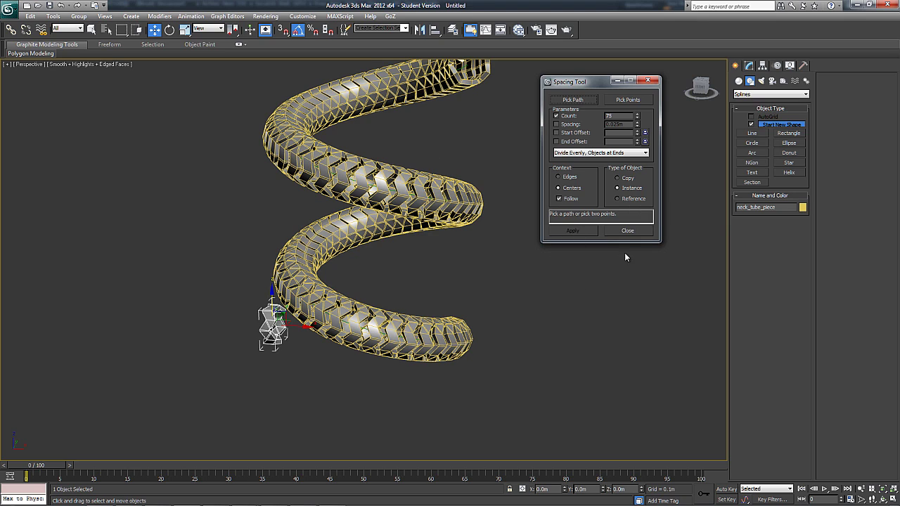
{"action": "left_click", "coordinate": [630, 231]}
Turn off the edged-face display and inspect the spiral cable from several angles.
{"action": "middle_click_drag", "start_coordinate": [587, 294], "coordinate": [574, 351], "text": "alt"}
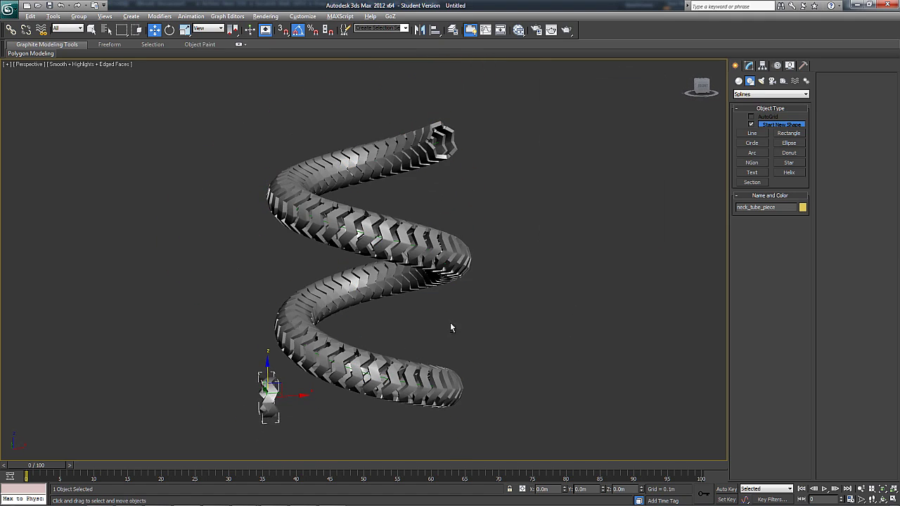
{"action": "key", "text": "F4"}
{"action": "middle_click_drag", "start_coordinate": [451, 327], "coordinate": [356, 361], "text": "alt"}
{"action": "middle_click_drag", "start_coordinate": [279, 410], "coordinate": [348, 355]}
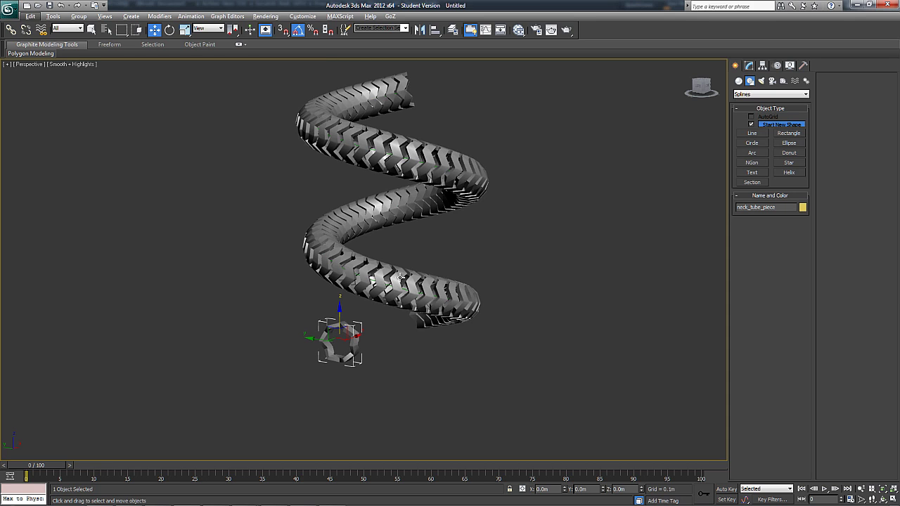
{"action": "middle_click_drag", "start_coordinate": [498, 344], "coordinate": [465, 347], "text": "alt"}
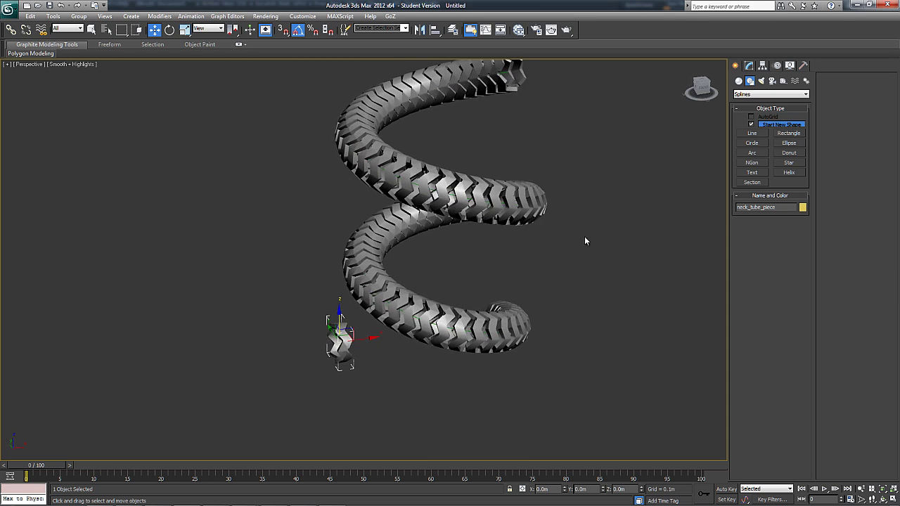
{"action": "middle_click_drag", "start_coordinate": [587, 241], "coordinate": [524, 272]}
{"action": "left_click_drag", "start_coordinate": [532, 88], "coordinate": [291, 403]}
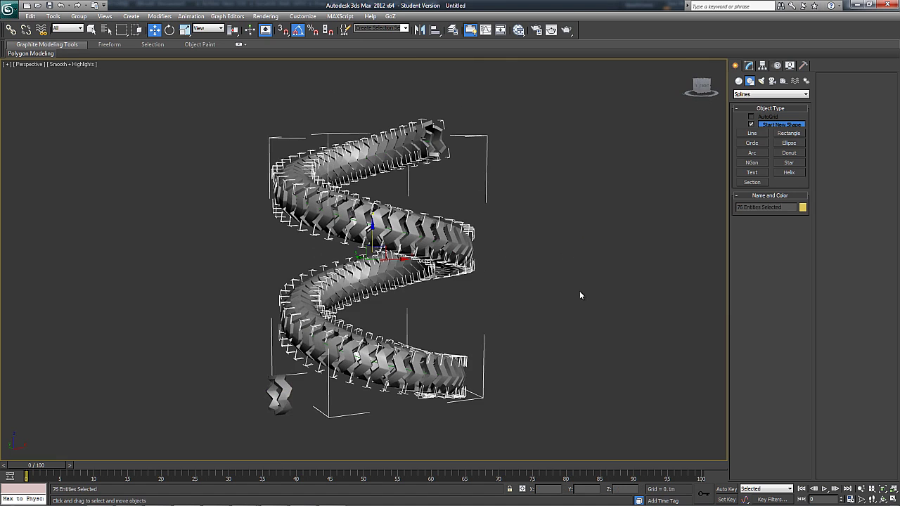
{"action": "left_click", "coordinate": [608, 318]}
Switch to ZBrush and examine the two isolated neck cables from another angle.
{"action": "key", "text": "alt+Tab"}
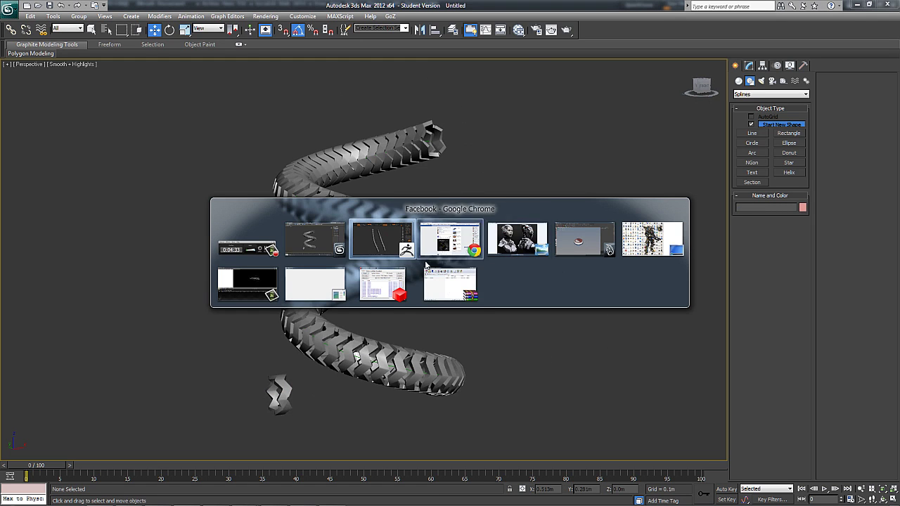
{"action": "left_click", "coordinate": [384, 242]}
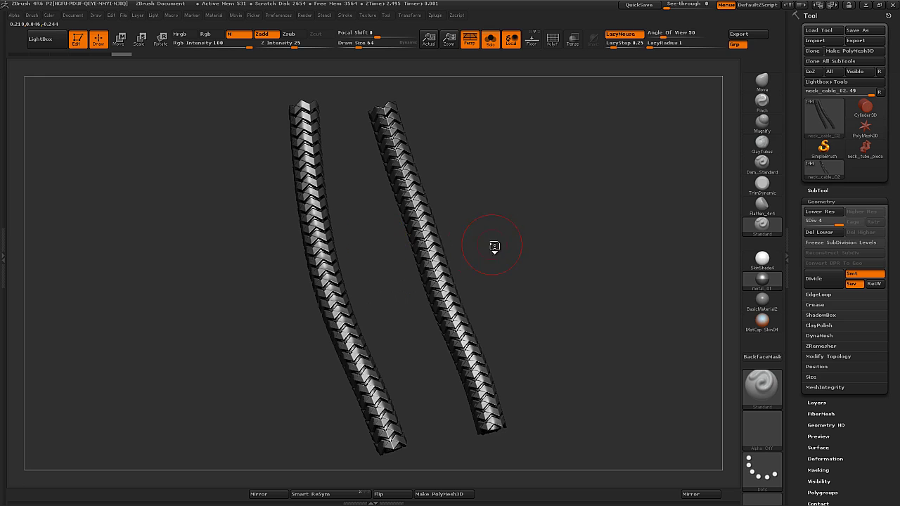
{"action": "left_click_drag", "start_coordinate": [524, 244], "coordinate": [502, 74]}
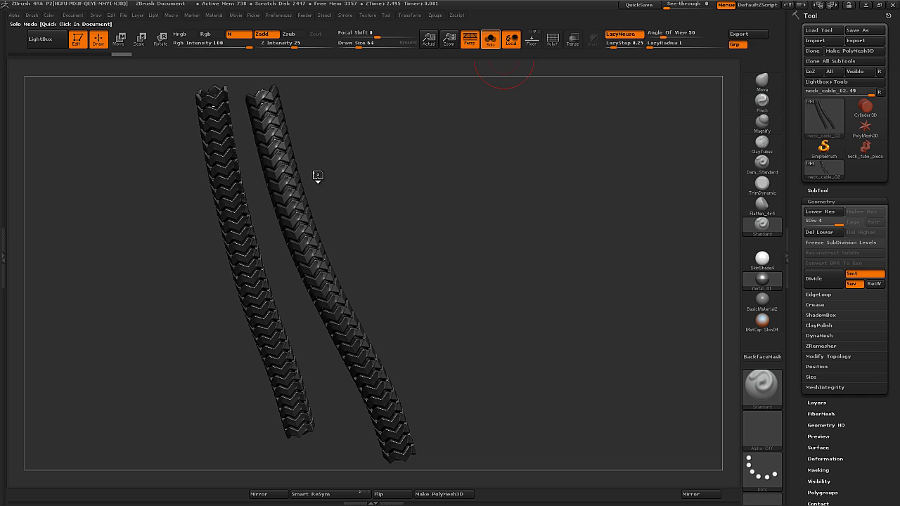
Turn off Solo mode and inspect how the cables fit in the neck of the full robot head model.
{"action": "left_click", "coordinate": [325, 223]}
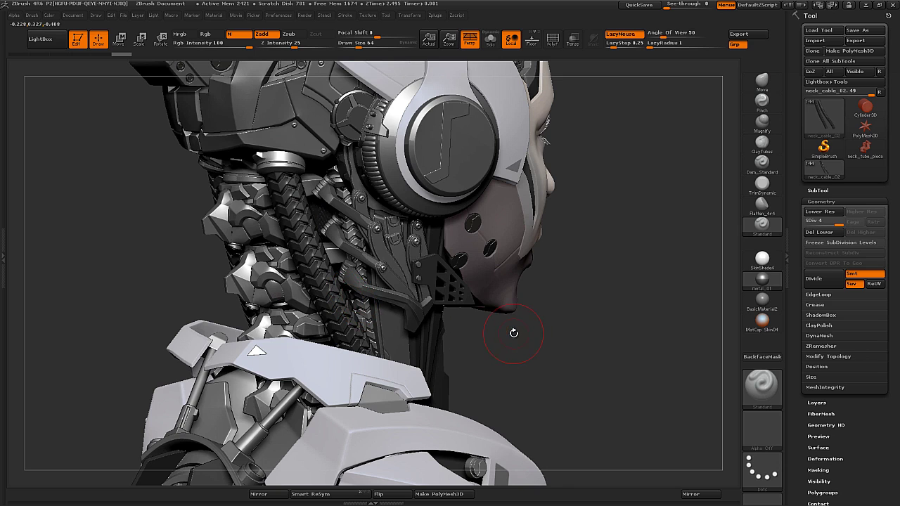
{"action": "left_click_drag", "start_coordinate": [513, 333], "coordinate": [463, 371]}
{"action": "left_click_drag", "start_coordinate": [398, 398], "coordinate": [413, 425]}
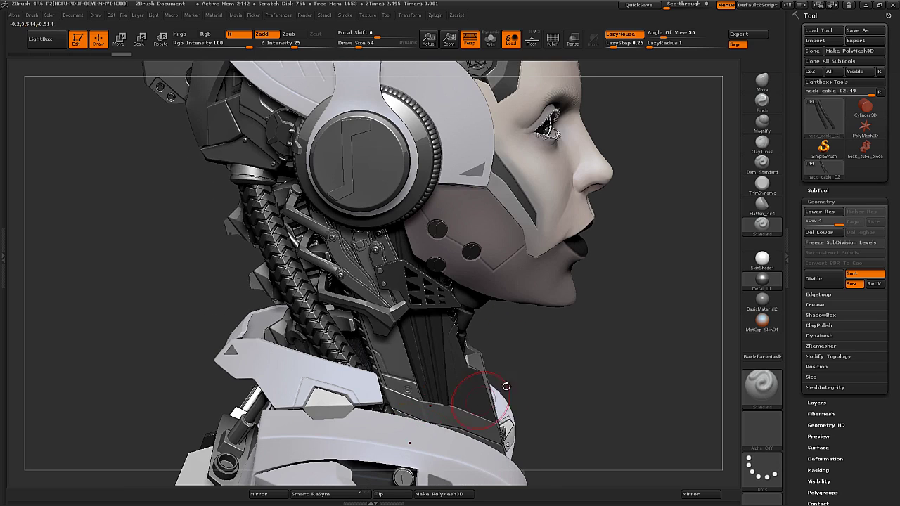
{"action": "left_click_drag", "start_coordinate": [563, 343], "coordinate": [381, 373], "text": "shift"}
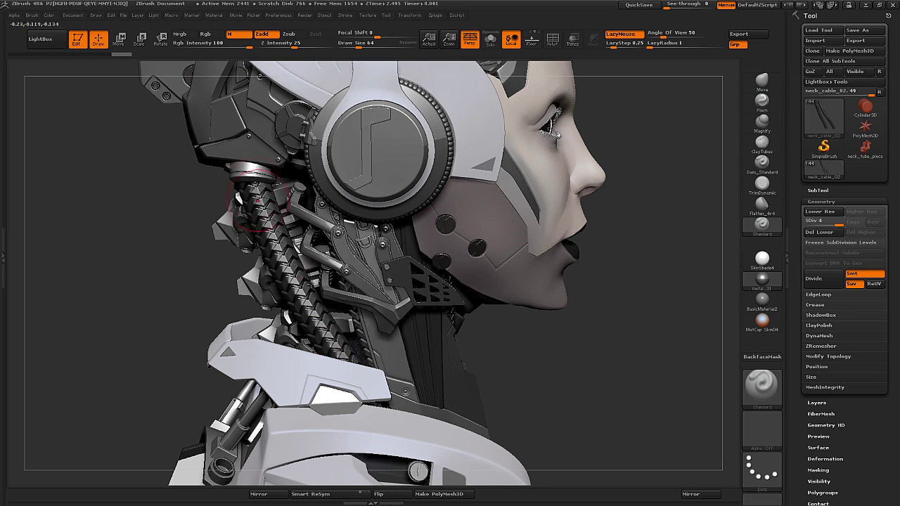
Switch to Windows Photo Viewer and view the finished fembot bust image.
{"action": "key", "text": "alt+Tab"}
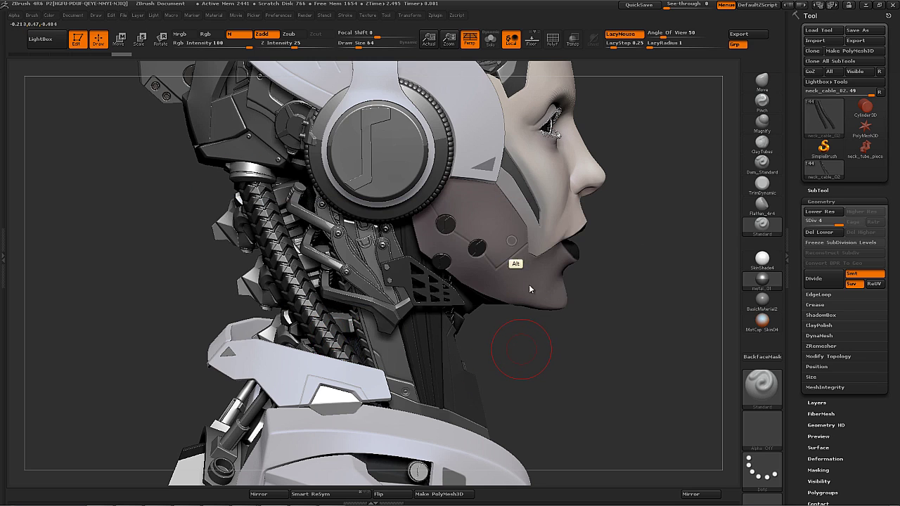
{"action": "key", "text": "alt+Tab"}
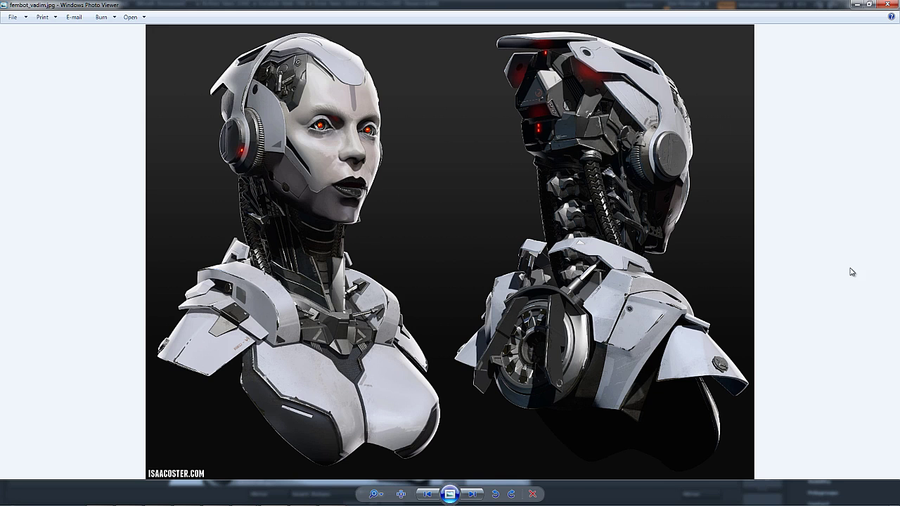